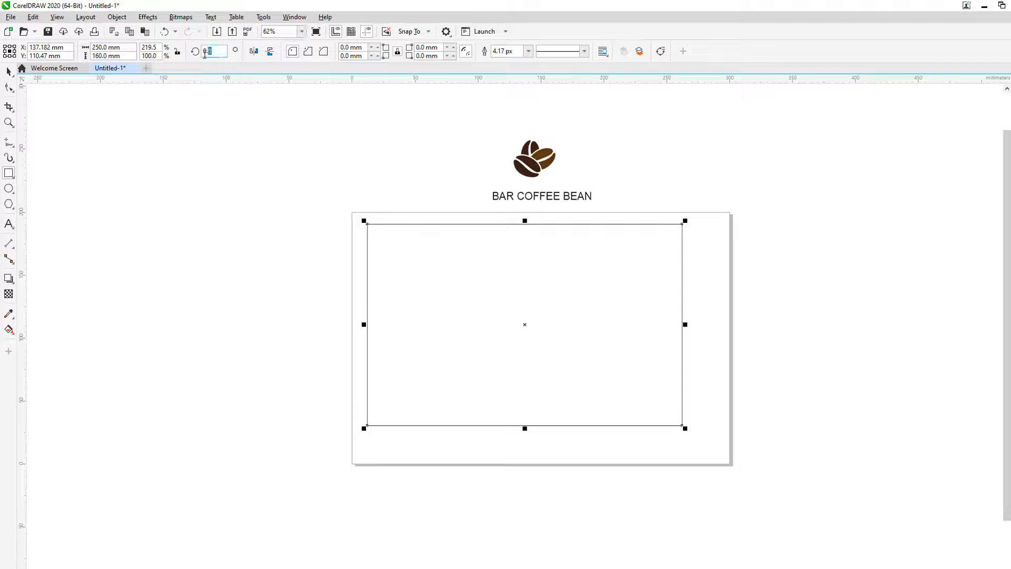
Step: Rotate the 250 by 160 mm rectangle by 90 degrees and move it off the page
key(Return)
drag(532, 329, 219, 337)
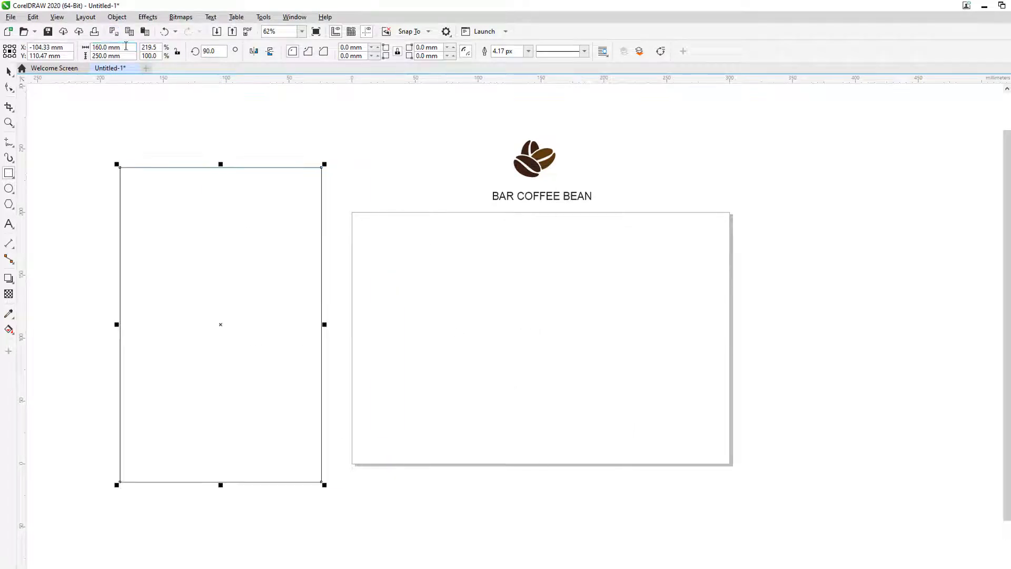
key(space)
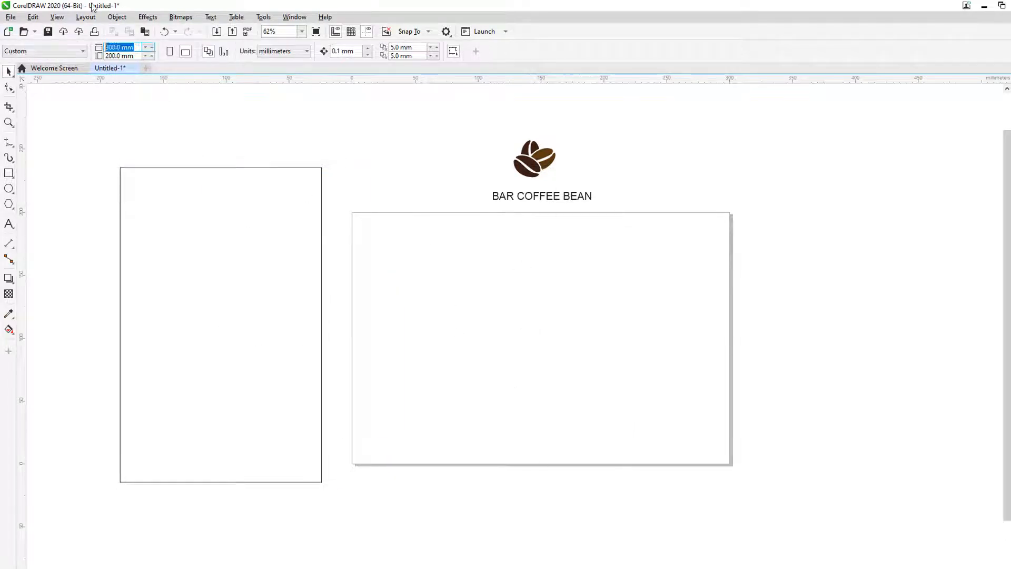
Step: Set the page width to 160 mm and delete the reference rectangle
text(160)
key(Return)
click(297, 276)
key(Delete)
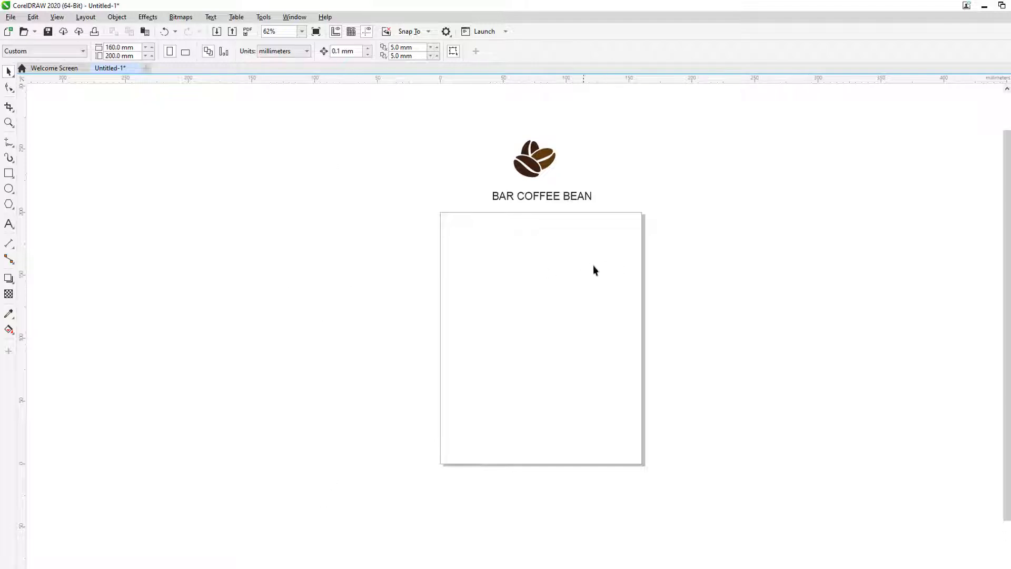
Step: Move the coffee bean artwork and BAR COFFEE BEAN text beside the page, and place a copy of the text above the artwork
drag(530, 170, 373, 230)
scroll(367, 286, up, 2)
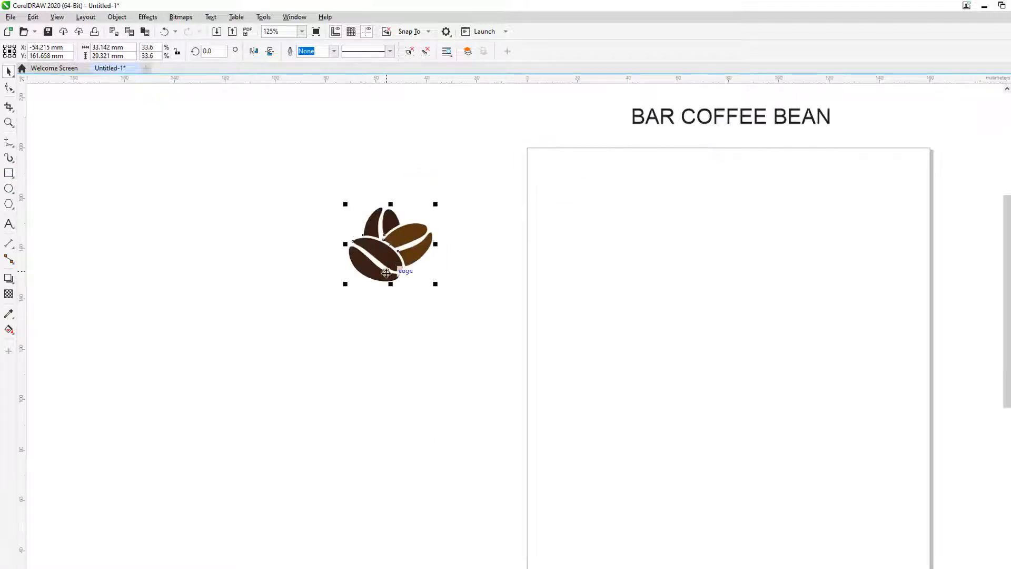
drag(690, 127, 349, 360)
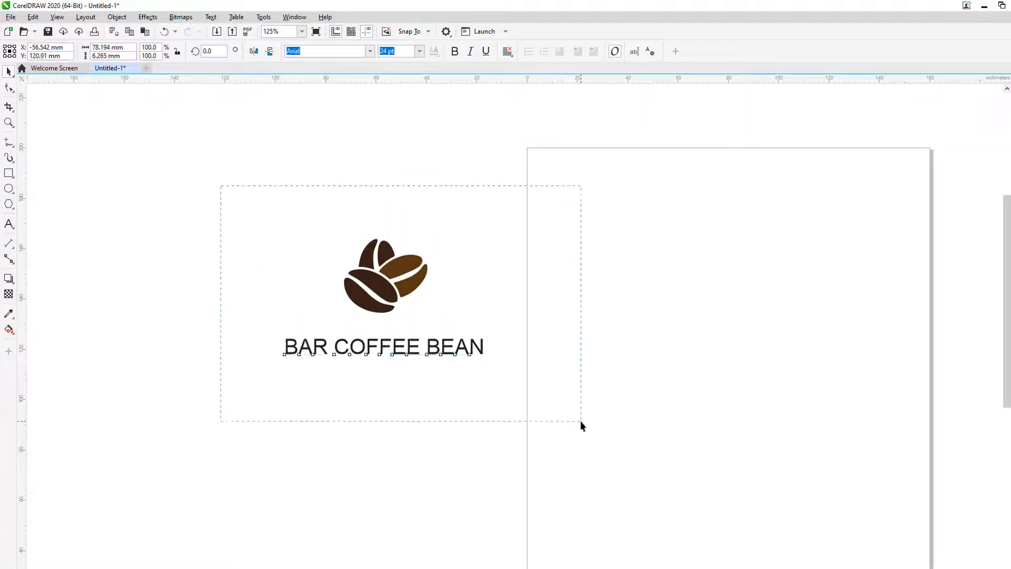
drag(581, 426, 582, 424)
click(432, 354)
drag(430, 353, 439, 170)
right_click(440, 170)
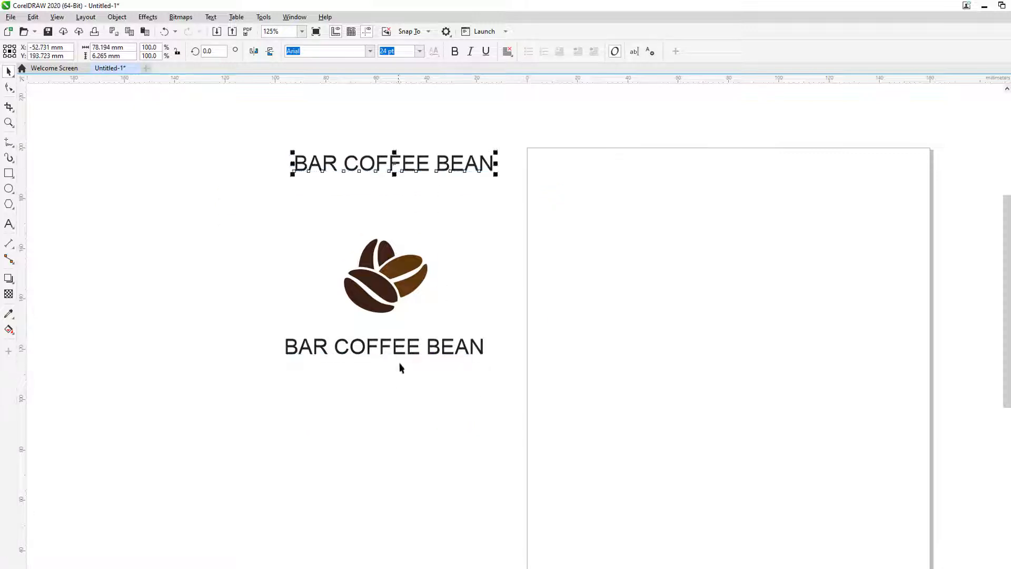
Step: Set the BAR COFFEE BEAN text beneath the artwork in the Calliga font
click(371, 51)
scroll(361, 286, down, 5)
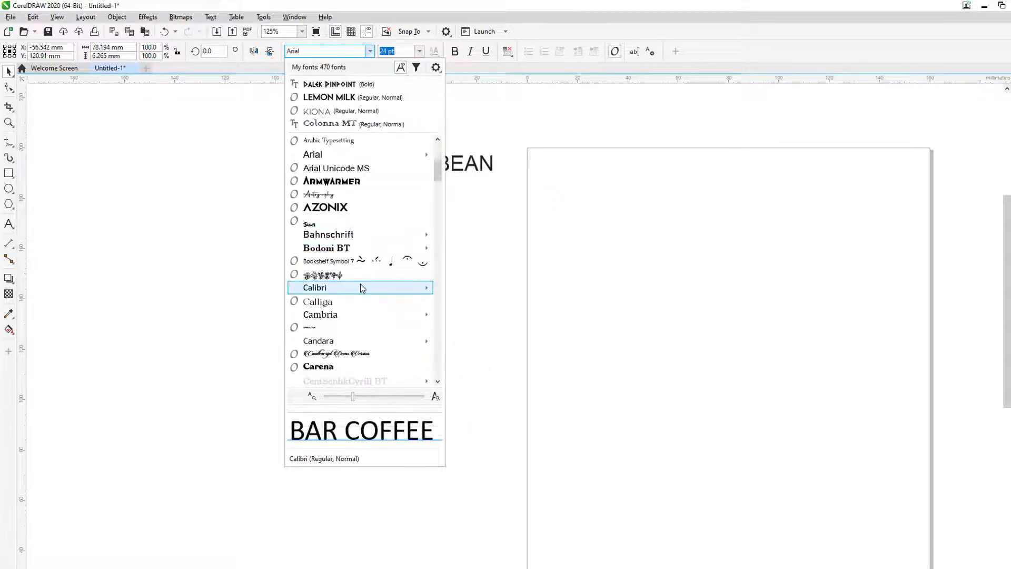
click(358, 305)
double_click(402, 354)
scroll(401, 354, up, 2)
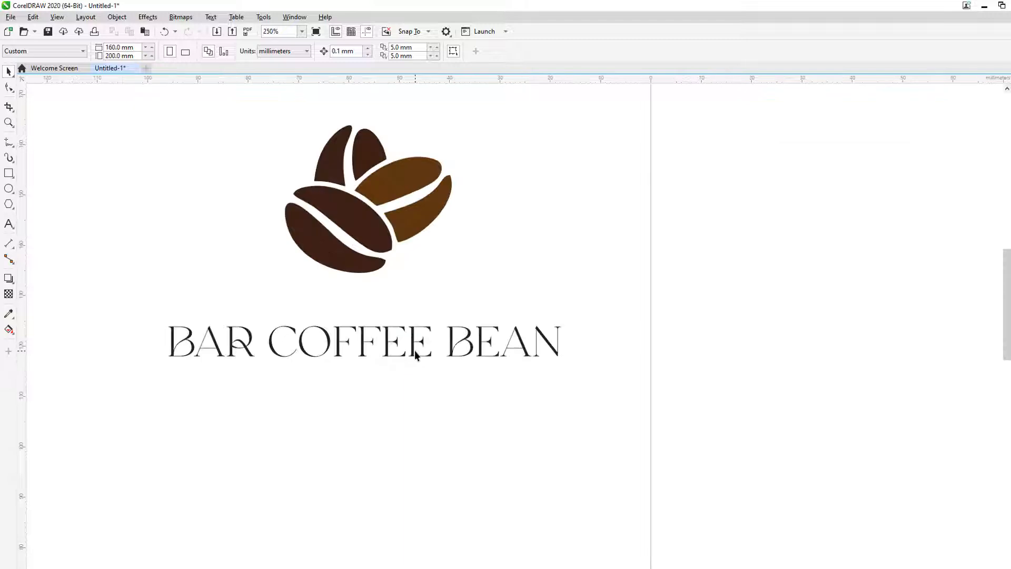
Step: Split the text beneath the artwork into three lines: BAR, COFFEE and BEAN
click(272, 346)
key(Return)
key(ctrl+Right)
key(Return)
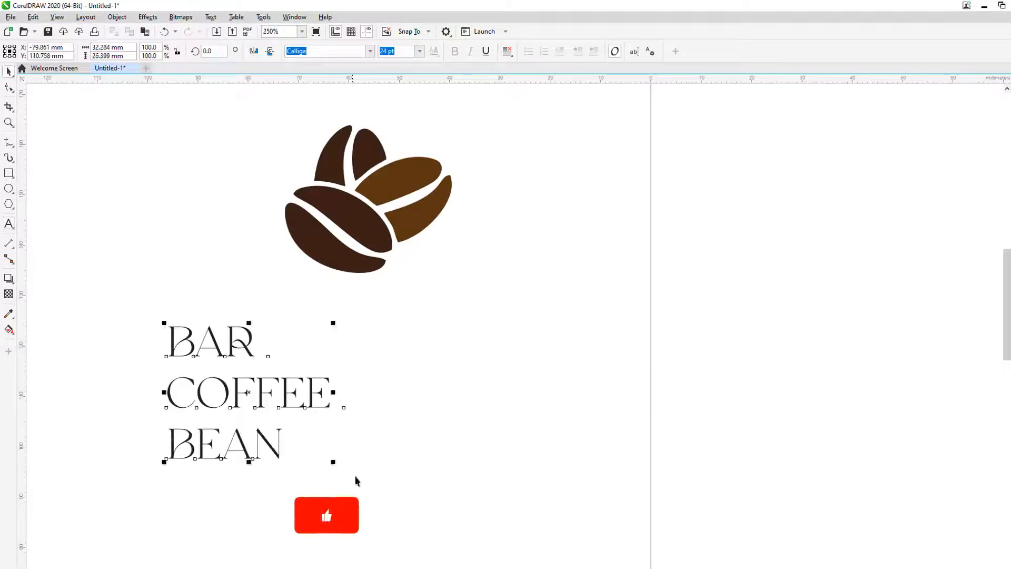
Step: Preview fonts on the three-line text and apply Cambria
click(370, 51)
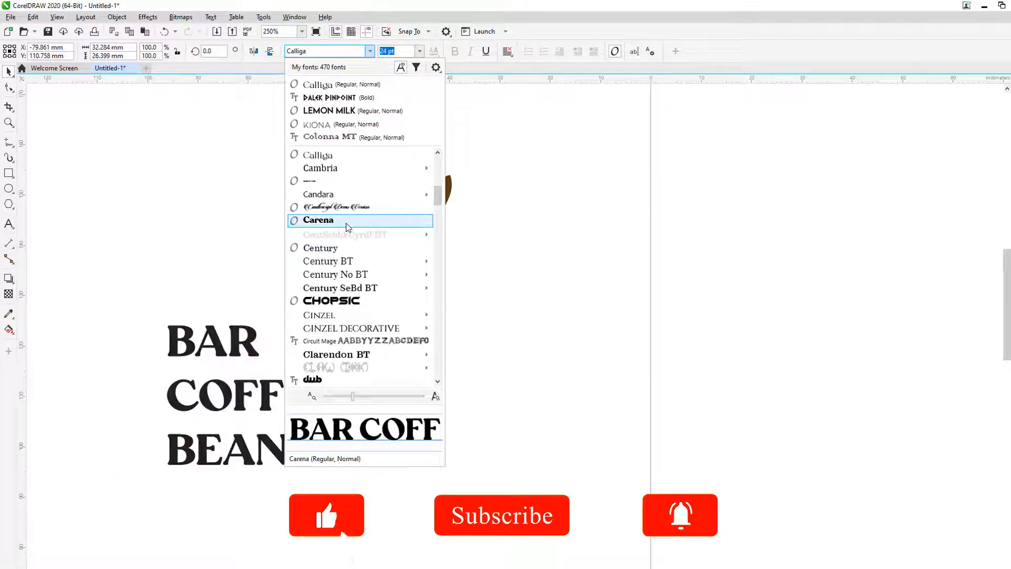
scroll(360, 263, down, 10)
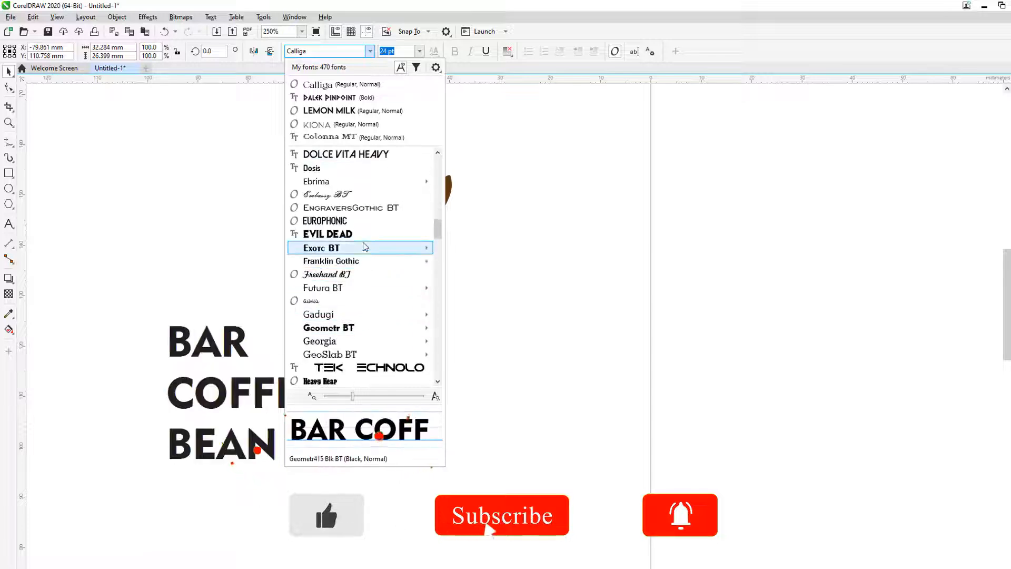
scroll(358, 284, down, 7)
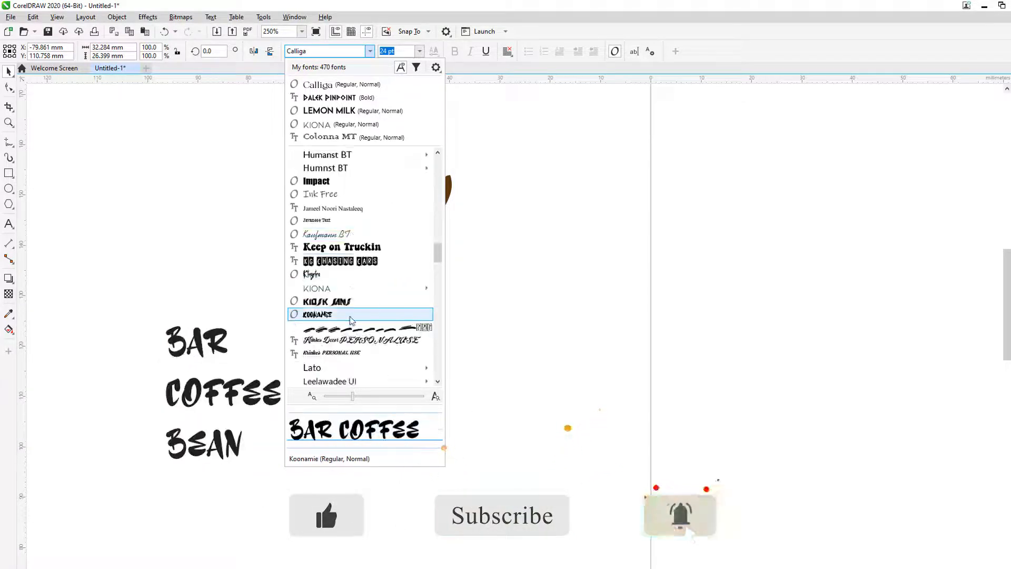
scroll(357, 252, down, 10)
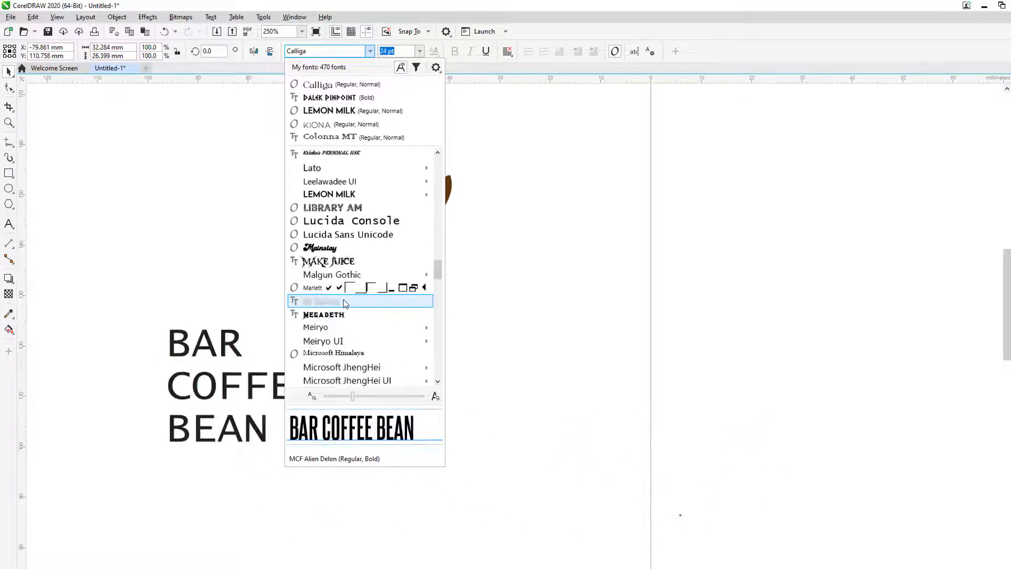
scroll(345, 302, down, 4)
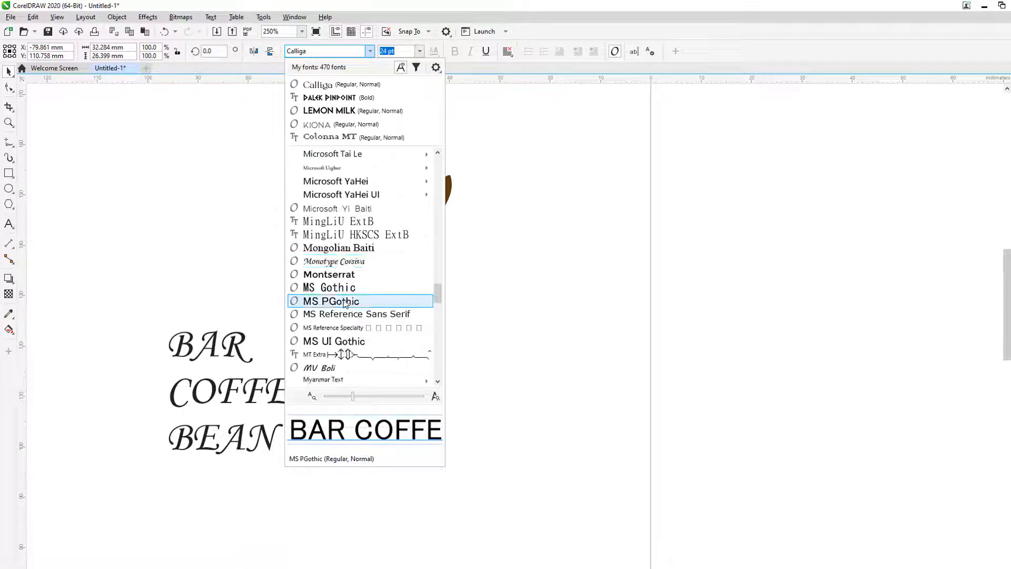
scroll(342, 295, down, 2)
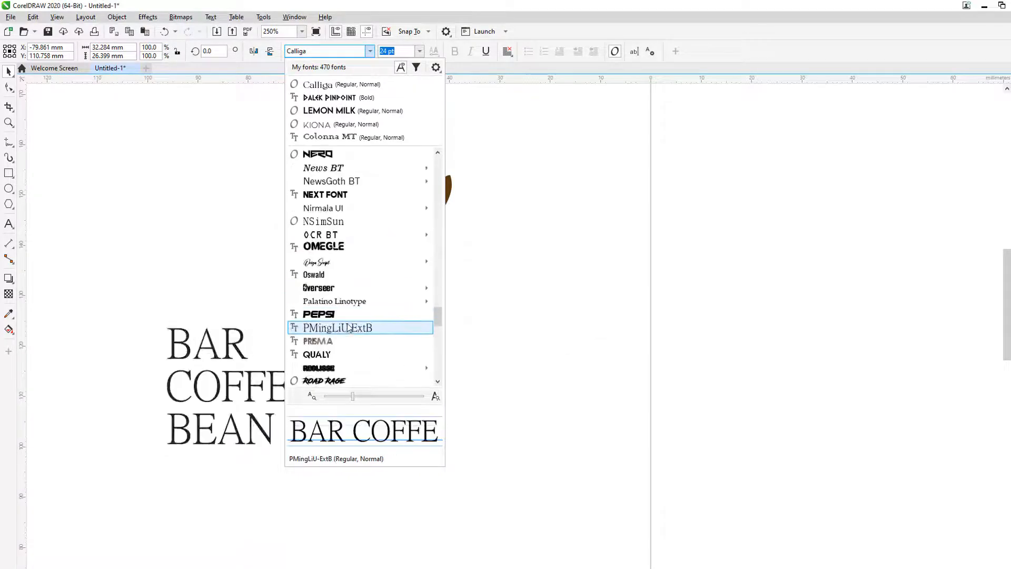
scroll(343, 247, up, 15)
scroll(342, 190, up, 1)
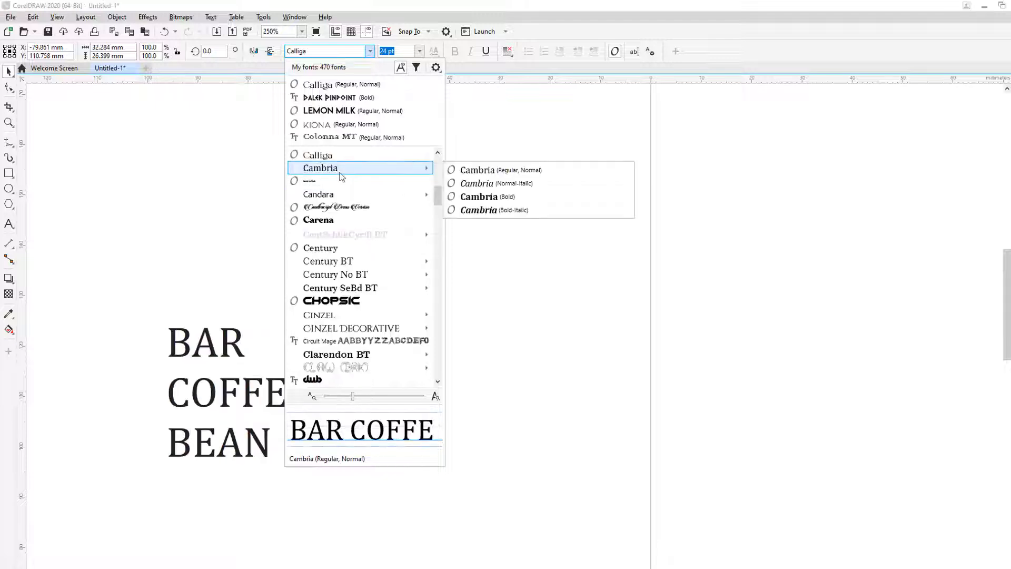
click(339, 173)
Step: Set the three-line text in Cinzel Decorative Bold and break it apart into separate words
click(370, 50)
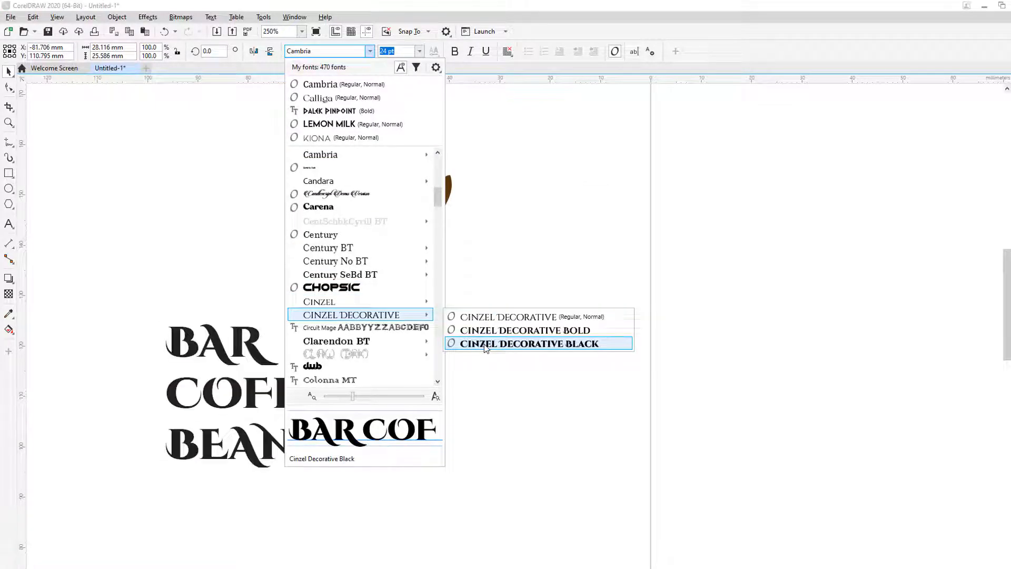
click(525, 330)
drag(321, 408, 554, 374)
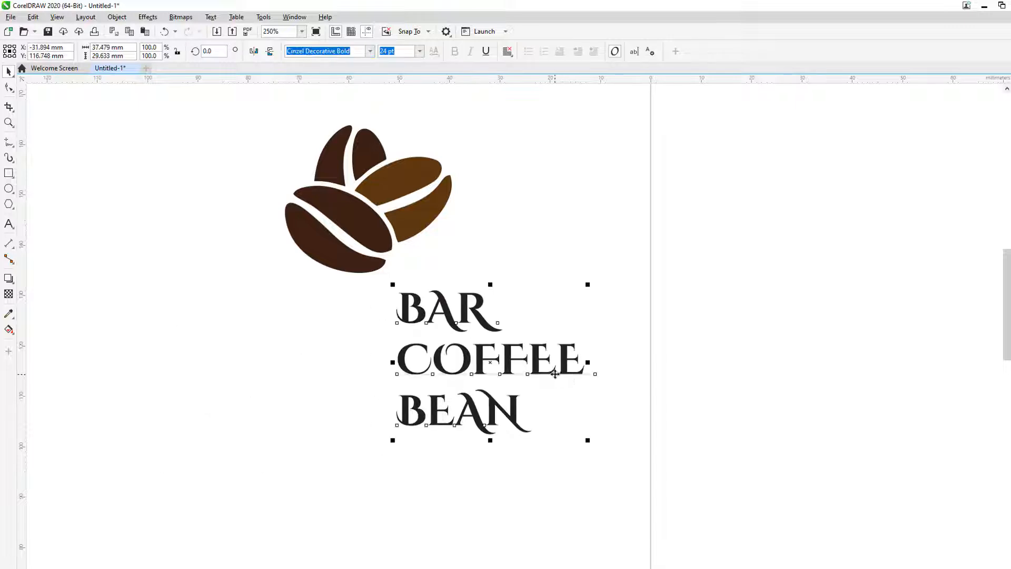
key(ctrl+k)
click(562, 399)
Step: Stack BAR, COFFEE and BEAN beneath the coffee beans, enlarging BAR and scaling COFFEE to about 34 mm wide
click(538, 369)
shift+click(506, 408)
drag(493, 360, 411, 453)
drag(476, 318, 460, 362)
drag(438, 441, 402, 363)
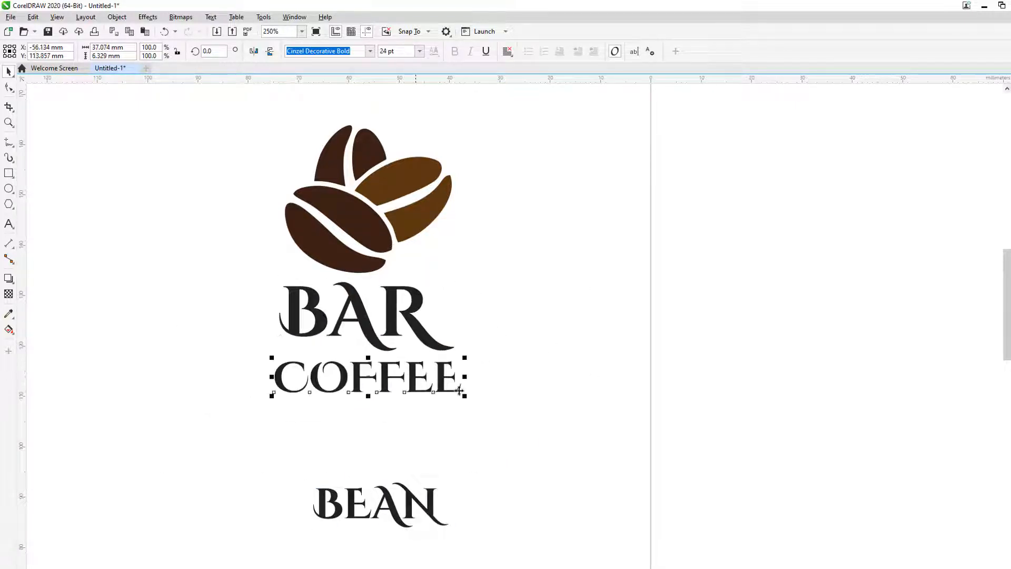
drag(462, 397, 454, 399)
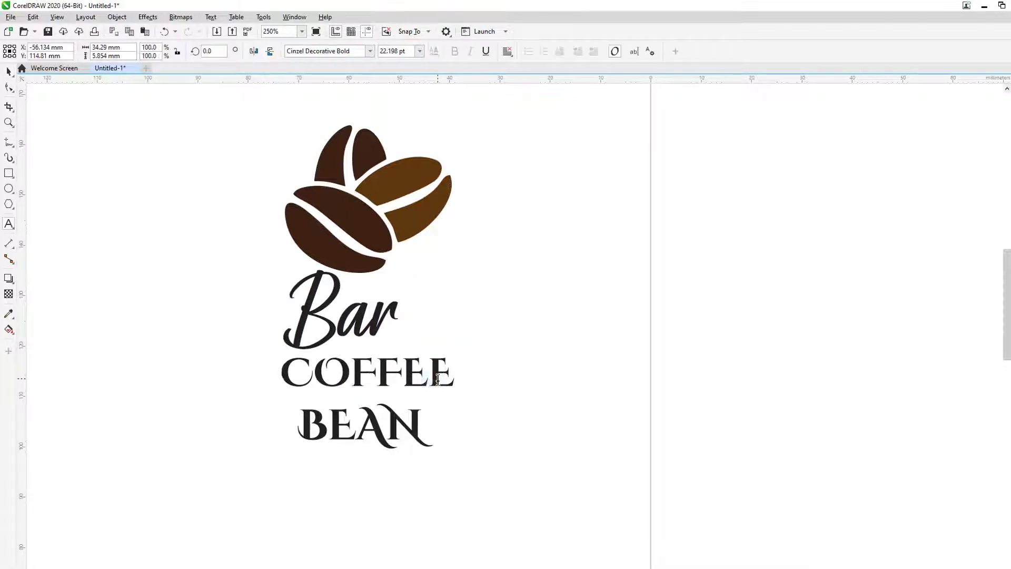
Step: Change COFFEE to the Coffees Demo font and rewrite it in mixed case as "Coffee"
double_click(438, 379)
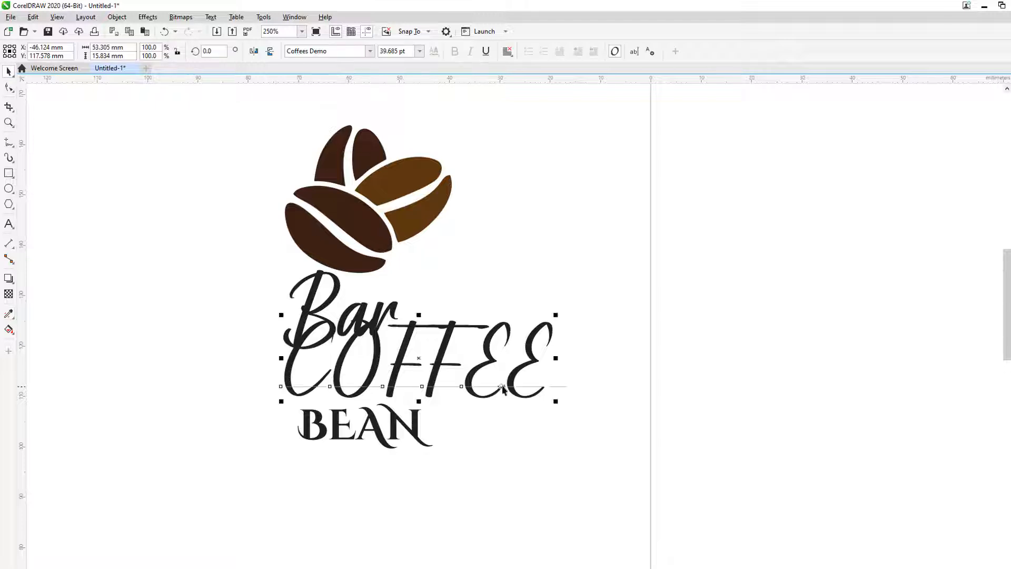
drag(545, 379, 333, 378)
key(Delete)
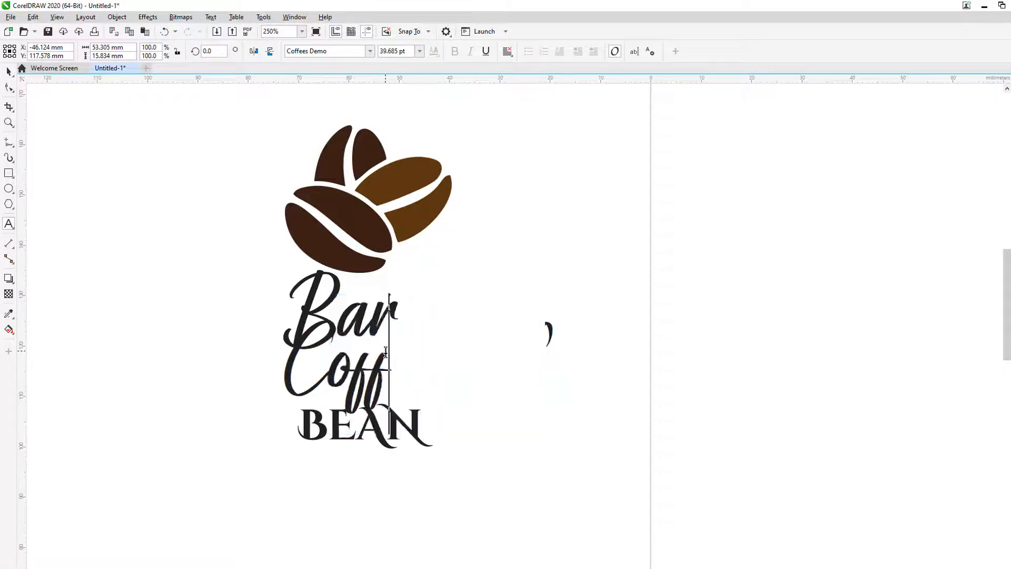
drag(414, 416, 280, 369)
click(8, 71)
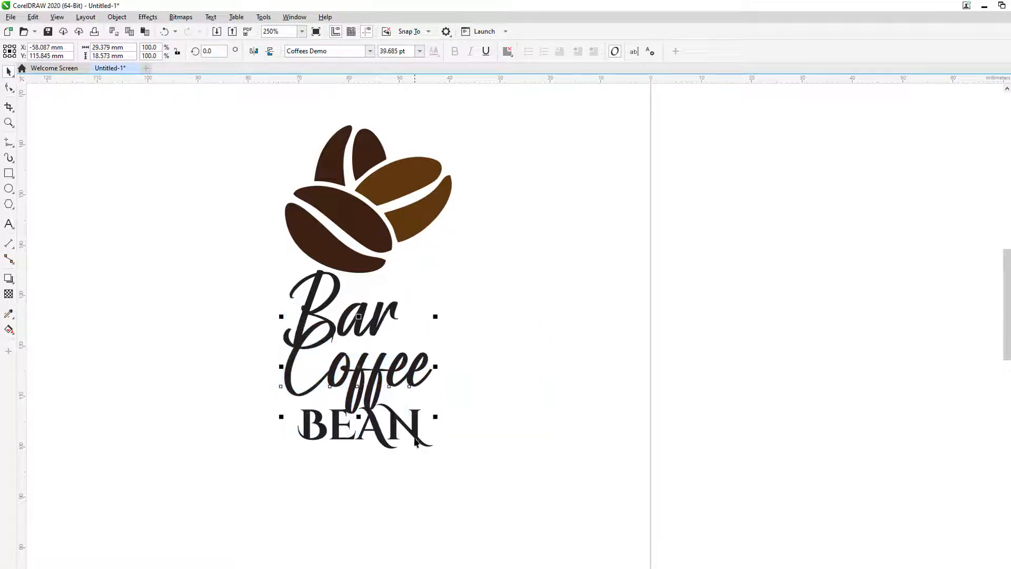
Step: Delete the BEAN text and replace it with a copy of the Coffee text rewritten as "Bean"
drag(410, 437, 411, 469)
key(Delete)
drag(378, 357, 379, 440)
right_click(379, 440)
double_click(379, 440)
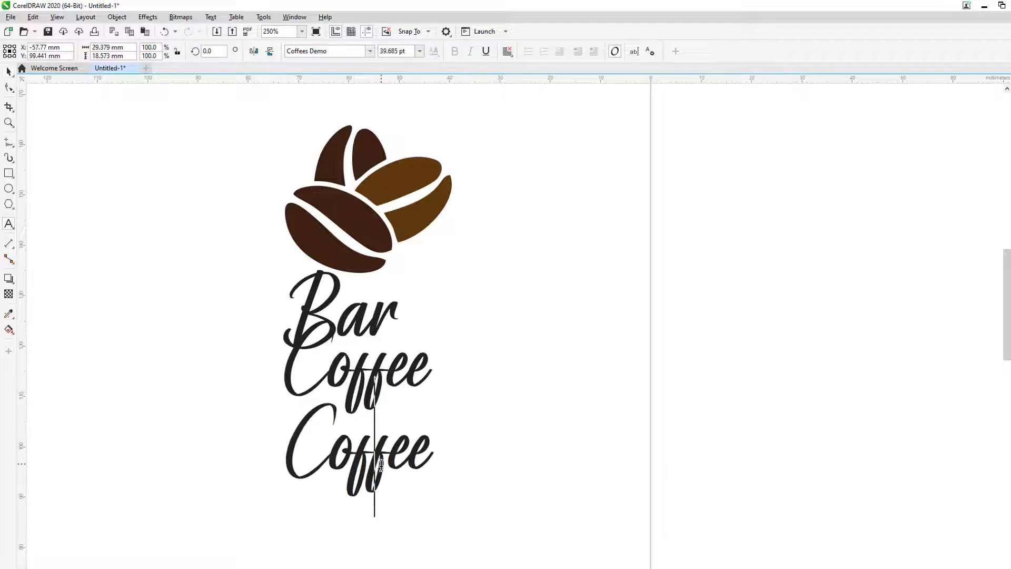
key(ctrl+a)
text(Bea)
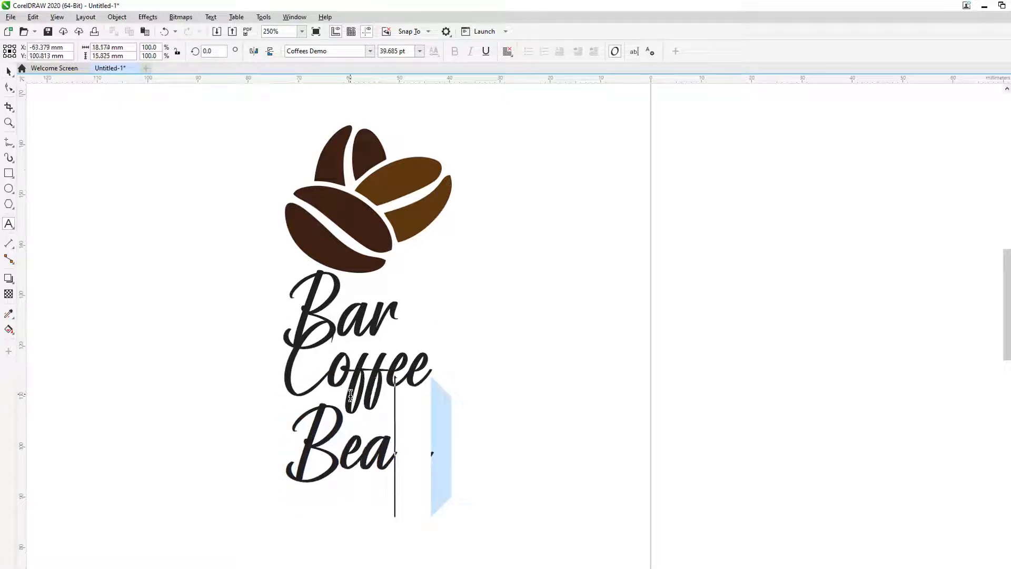
text(n)
key(Escape)
Step: Place Coffee beside Bar on one line, scale the pair down slightly, and position Bean beneath them
drag(406, 464, 368, 533)
drag(365, 413, 494, 334)
key(e)
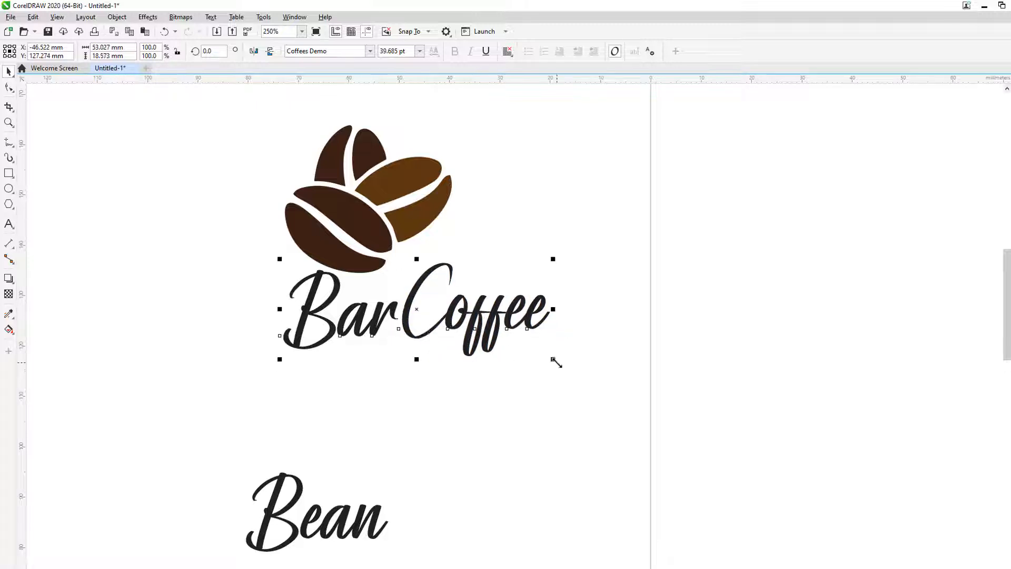
drag(554, 360, 532, 352)
drag(448, 322, 405, 323)
drag(373, 526, 377, 466)
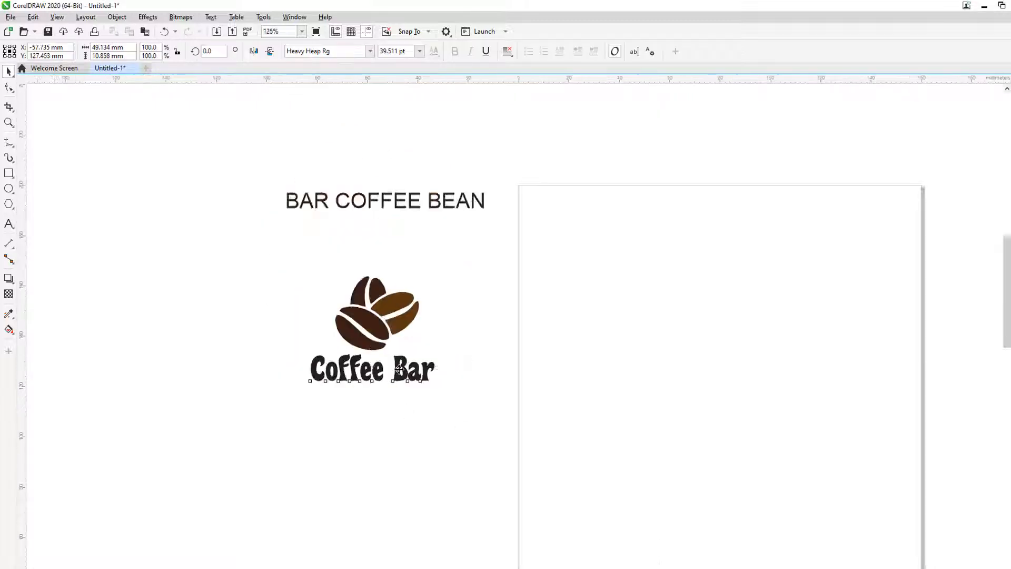
Step: Recolour the Coffee Bar text with the dark brown sampled from the coffee beans
scroll(398, 371, up, 2)
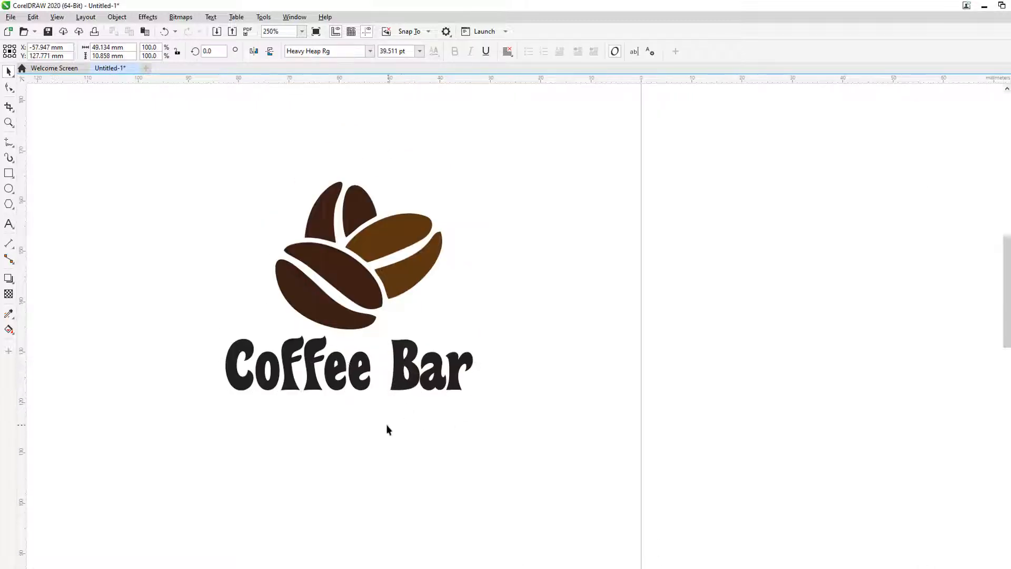
drag(336, 385, 336, 383)
click(24, 315)
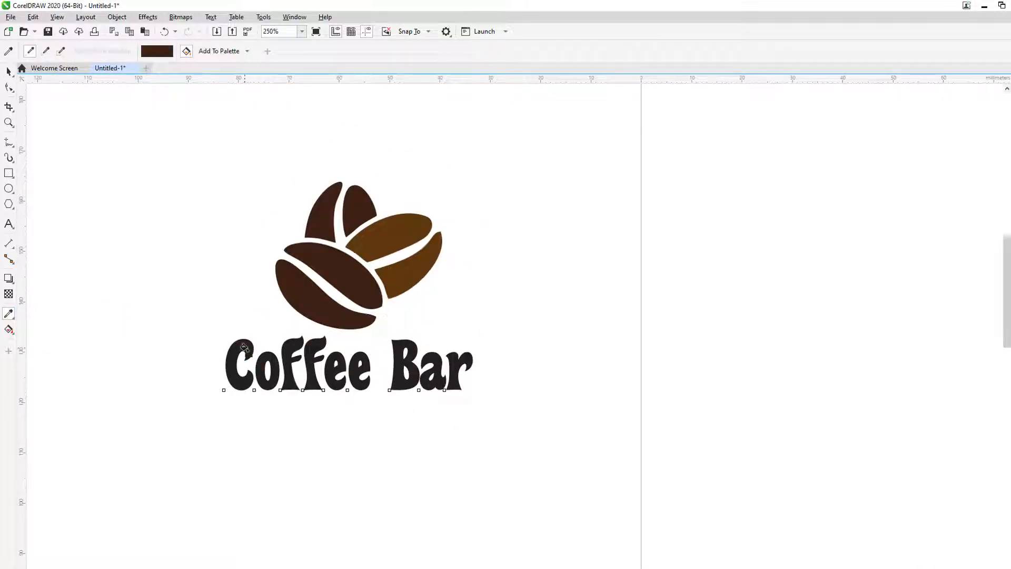
click(9, 71)
click(383, 409)
click(400, 372)
Step: Centre the coffee beans and Coffee Bar text on a shared vertical axis and group them
drag(524, 165, 142, 510)
key(c)
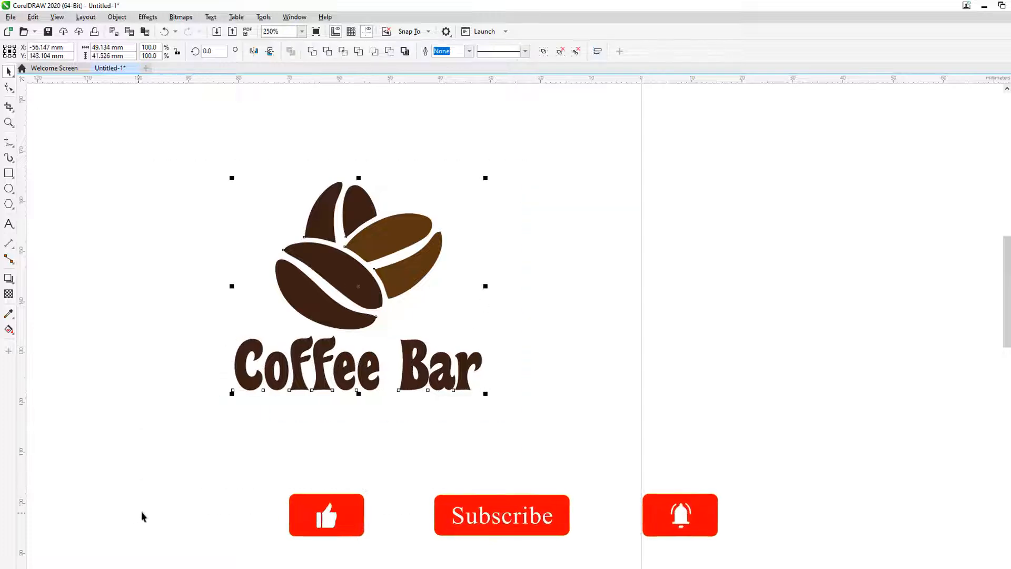
key(ctrl+g)
Step: Delete the spare BAR COFFEE BEAN text above the logo
scroll(130, 466, down, 2)
click(232, 360)
key(Delete)
scroll(164, 457, up, 1)
Step: Copy the Coffee Bar logo onto the page and move the copy's text off the page above the original logo
click(197, 423)
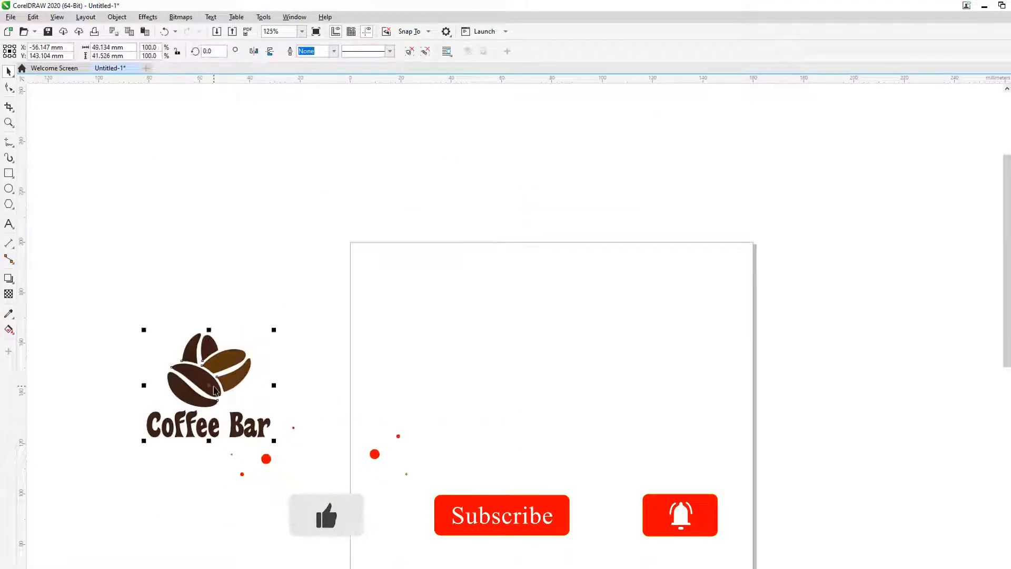
drag(197, 423, 423, 363)
right_click(422, 363)
ctrl+click(423, 363)
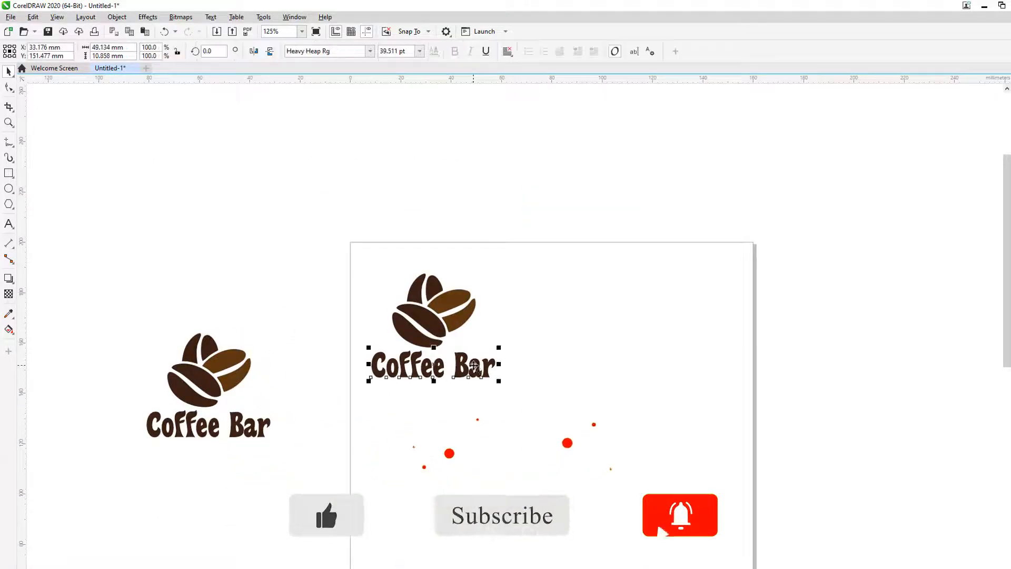
drag(475, 370, 238, 229)
Step: Shrink the copied beans to about 18 mm wide in the page's upper-left corner and duplicate them into a horizontal row of four
click(432, 321)
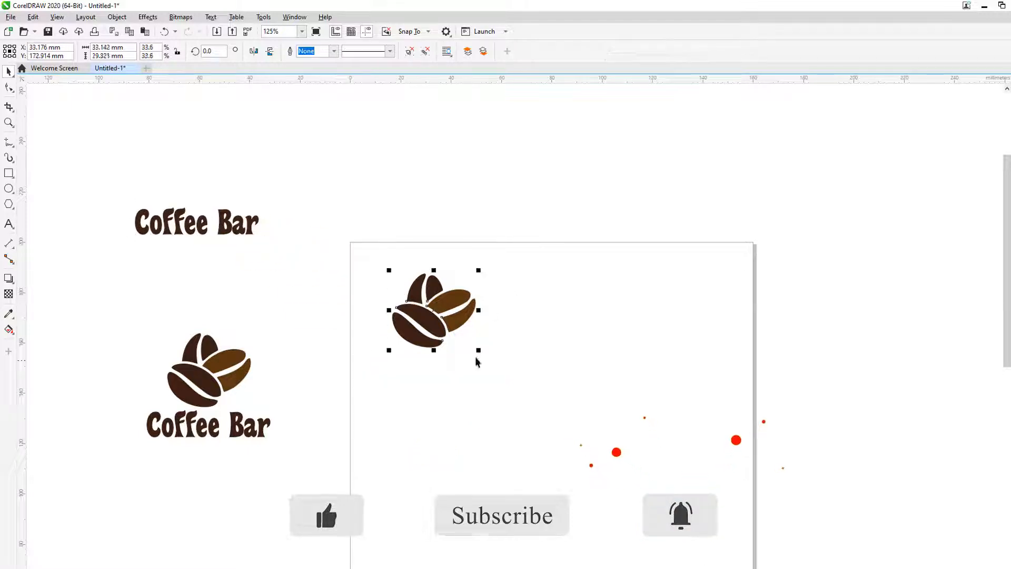
drag(478, 350, 384, 280)
scroll(401, 259, up, 2)
drag(337, 325, 513, 325)
right_click(513, 325)
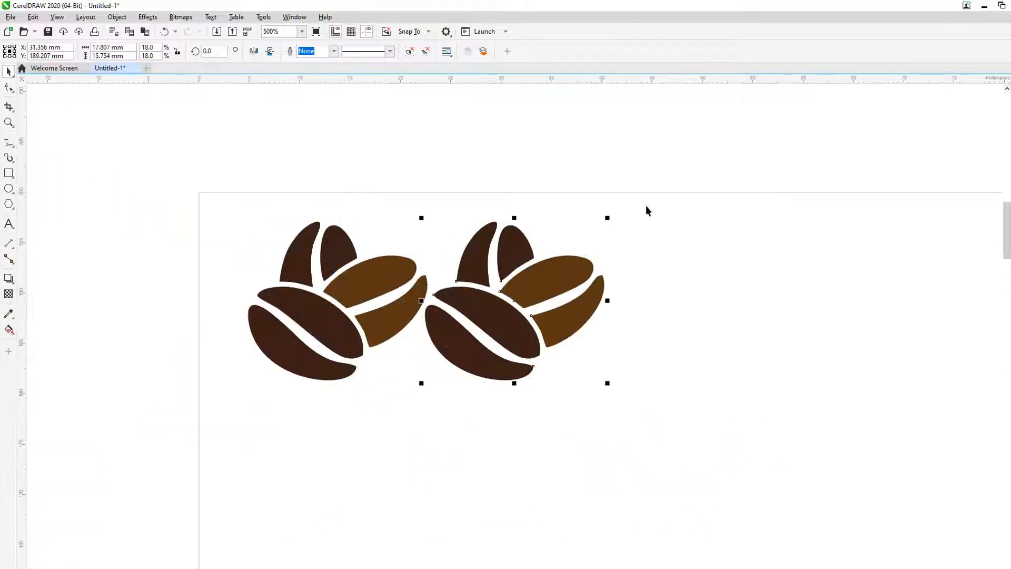
key(ctrl+d)
scroll(686, 225, down, 2)
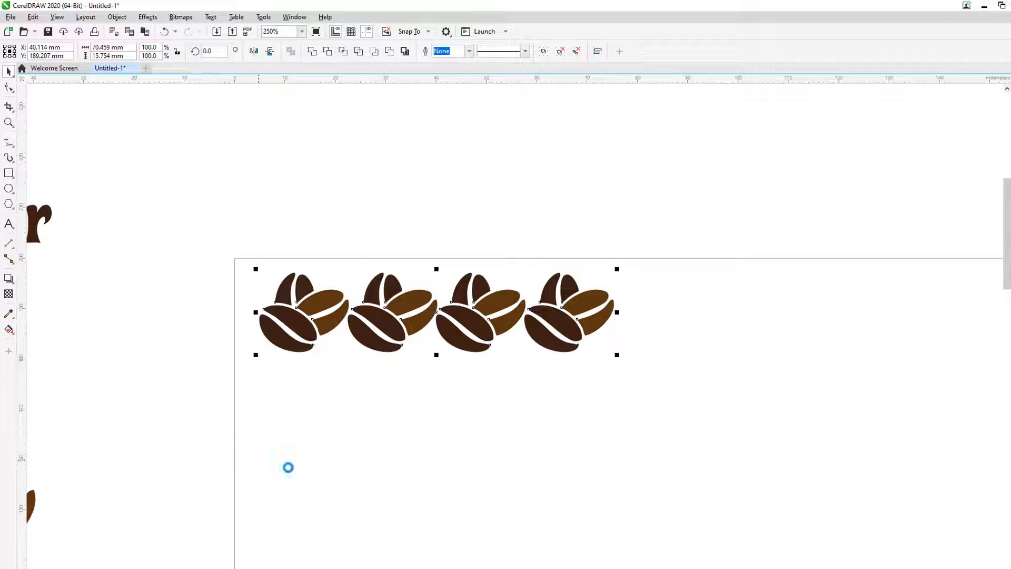
Step: Duplicate the bean clusters along the page's upper edge to extend the row from four to eleven
drag(307, 331, 651, 293)
right_click(652, 293)
scroll(389, 301, down, 1)
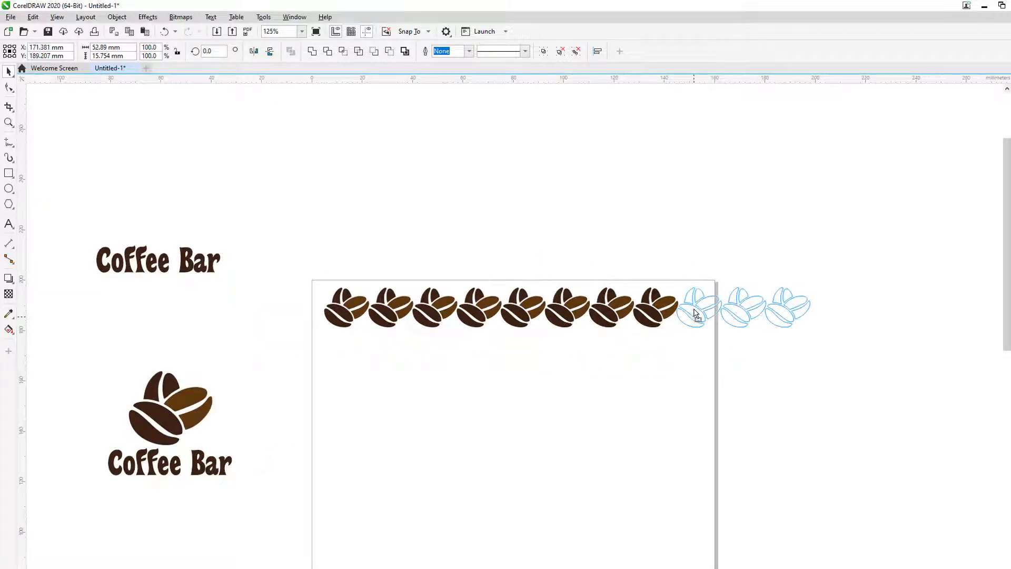
drag(694, 314, 695, 314)
Step: Shrink the eleven-cluster row to about 154 mm wide, grouped and centred on the page
drag(837, 237, 311, 422)
drag(814, 330, 776, 328)
key(ctrl+g)
key(p)
scroll(476, 289, down, 1)
scroll(509, 415, up, 1)
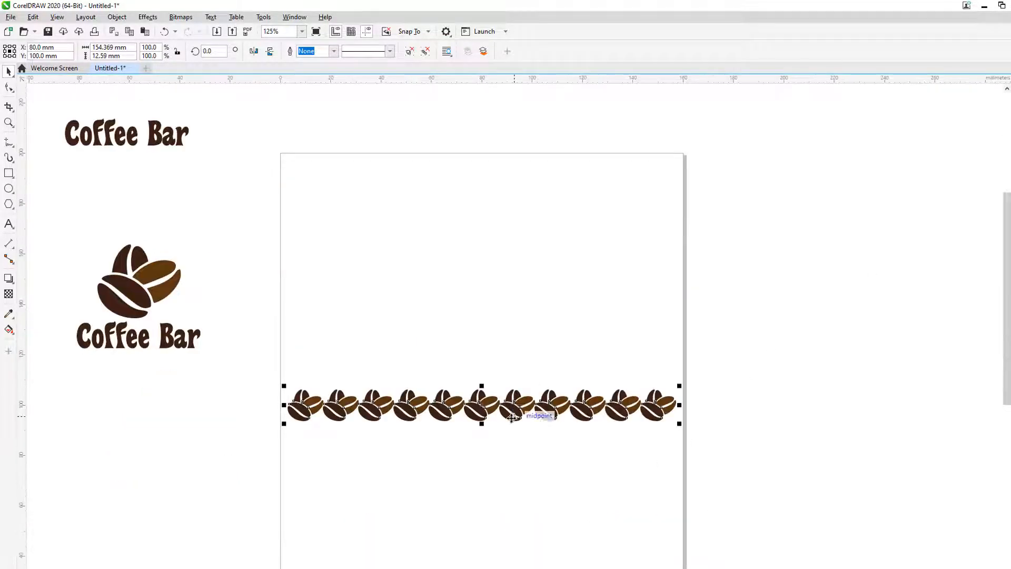
Step: Copy the grouped bean row directly above itself, shifted slightly right to form a staggered second row
scroll(471, 414, up, 1)
drag(471, 415, 486, 348)
right_click(487, 347)
drag(215, 354, 255, 369)
scroll(188, 453, down, 2)
drag(190, 457, 190, 454)
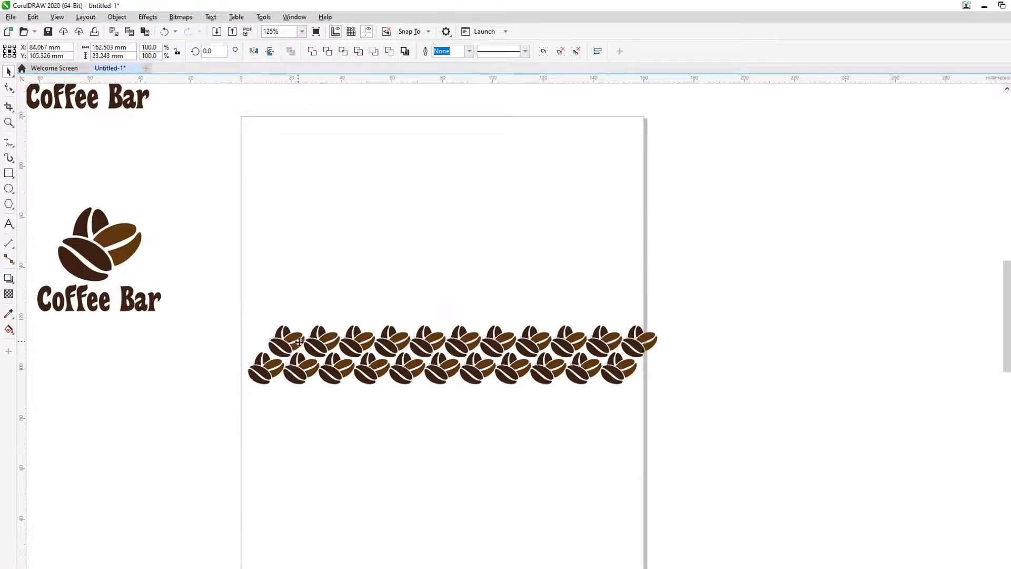
Step: Duplicate the staggered bean rows up and to the right until the pattern has eight rows
scroll(294, 344, up, 4)
drag(294, 344, 420, 155)
scroll(335, 300, down, 4)
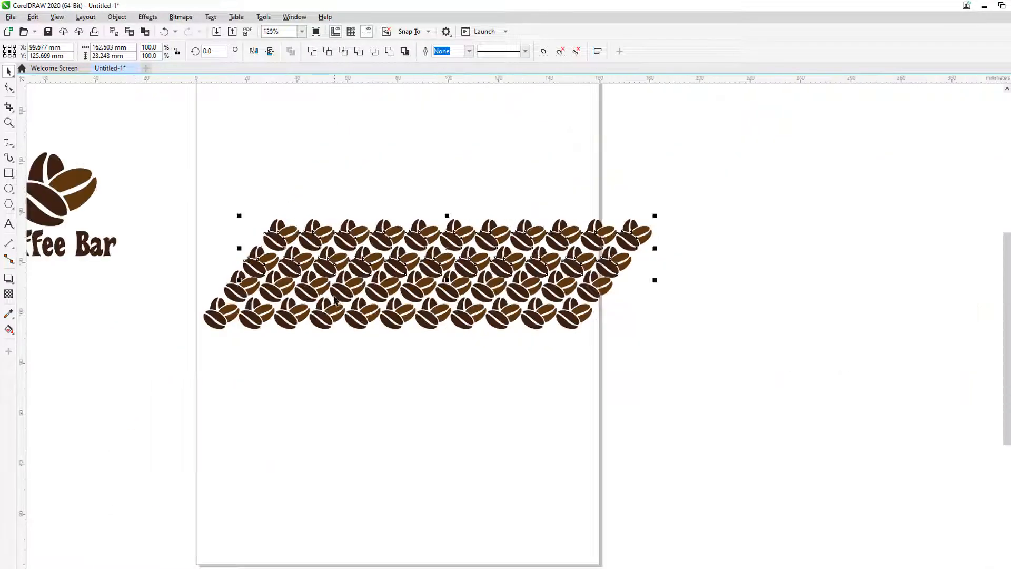
scroll(272, 266, up, 1)
drag(170, 370, 331, 165)
scroll(240, 293, down, 1)
scroll(303, 408, down, 1)
scroll(266, 397, up, 1)
Step: Copy the whole eight-row bean pattern below the original
drag(779, 139, 212, 462)
drag(500, 248, 411, 455)
key(ctrl+z)
drag(513, 271, 347, 487)
click(624, 418)
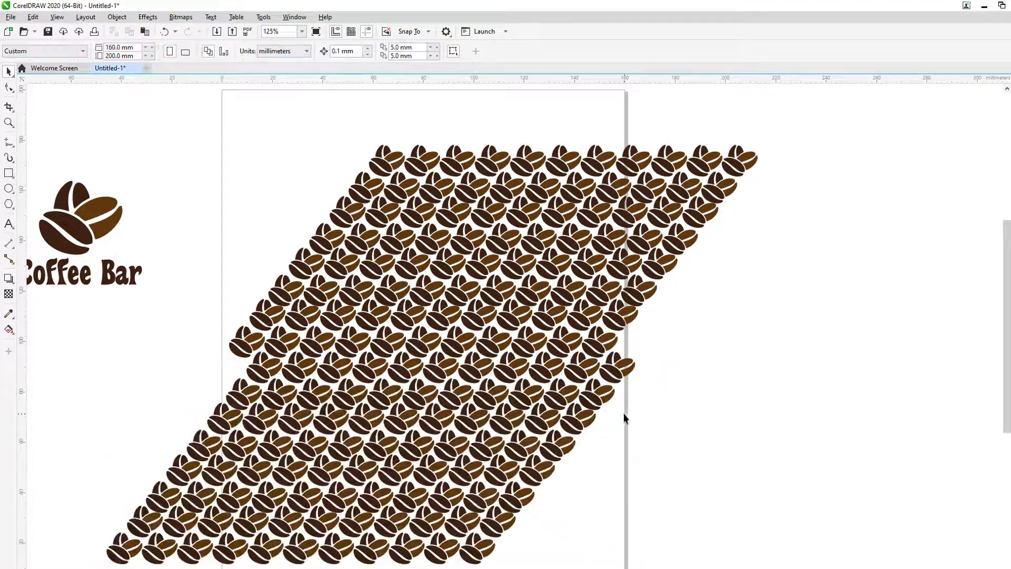
scroll(374, 284, down, 3)
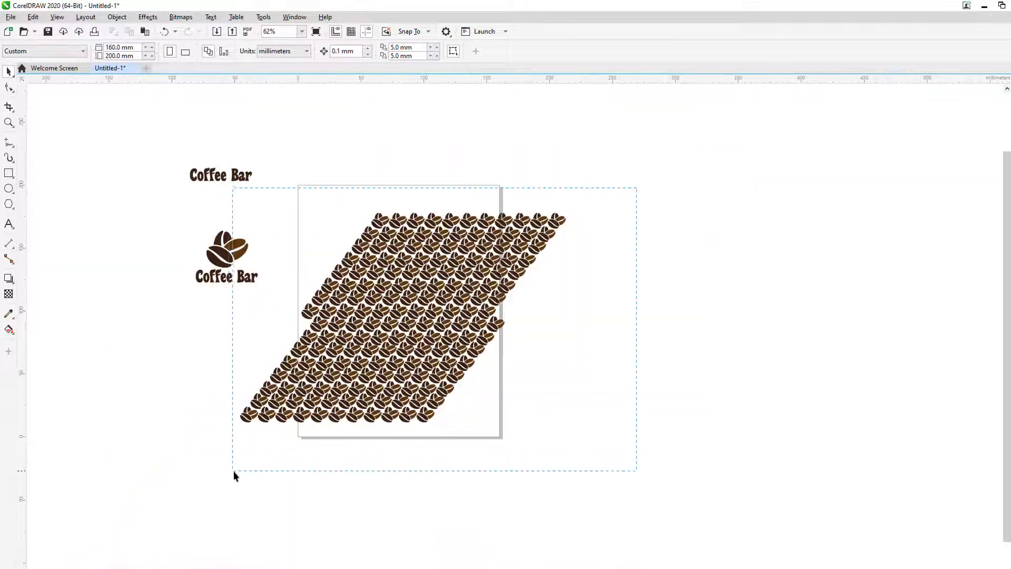
Step: Move the copied bean pattern off the page, up and to the right of the original, as a spare
drag(378, 375, 627, 280)
key(Escape)
scroll(555, 233, up, 2)
scroll(518, 324, down, 6)
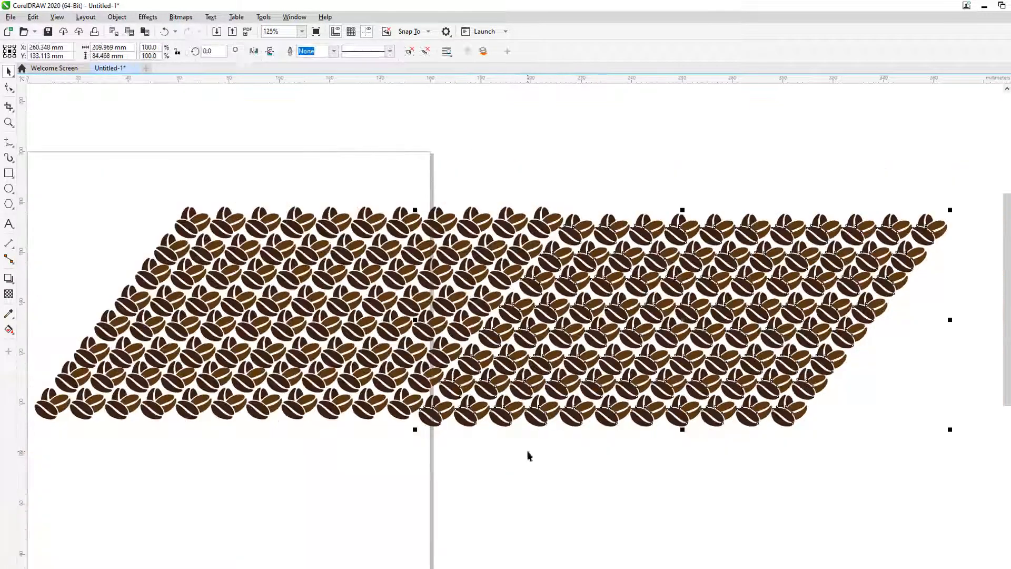
drag(279, 427, 279, 428)
drag(531, 347, 700, 267)
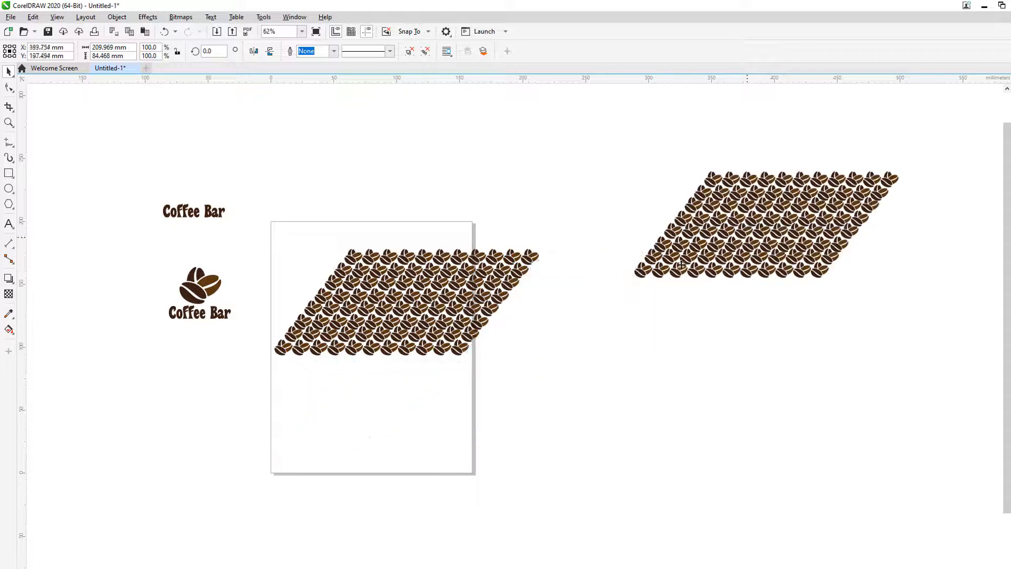
Step: Lower the original bean pattern to the page's middle and PowerClip it inside a new page-sized rectangle
drag(484, 318, 455, 368)
double_click(9, 173)
click(11, 76)
right_click(372, 317)
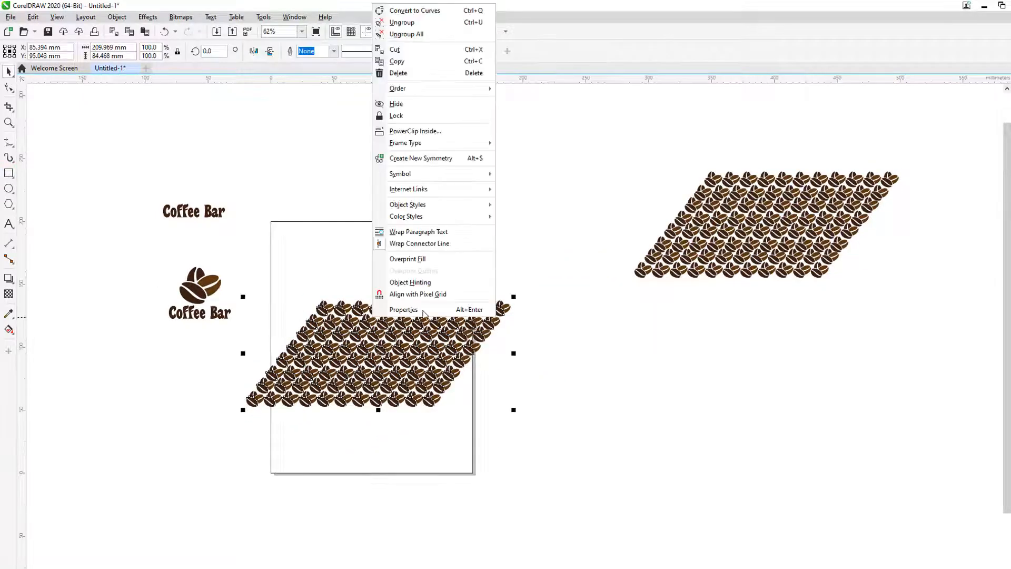
click(416, 132)
click(372, 248)
Step: Edit the PowerClip contents and enlarge the bean pattern to about 334 mm wide
right_click(372, 248)
click(442, 374)
drag(566, 445, 580, 453)
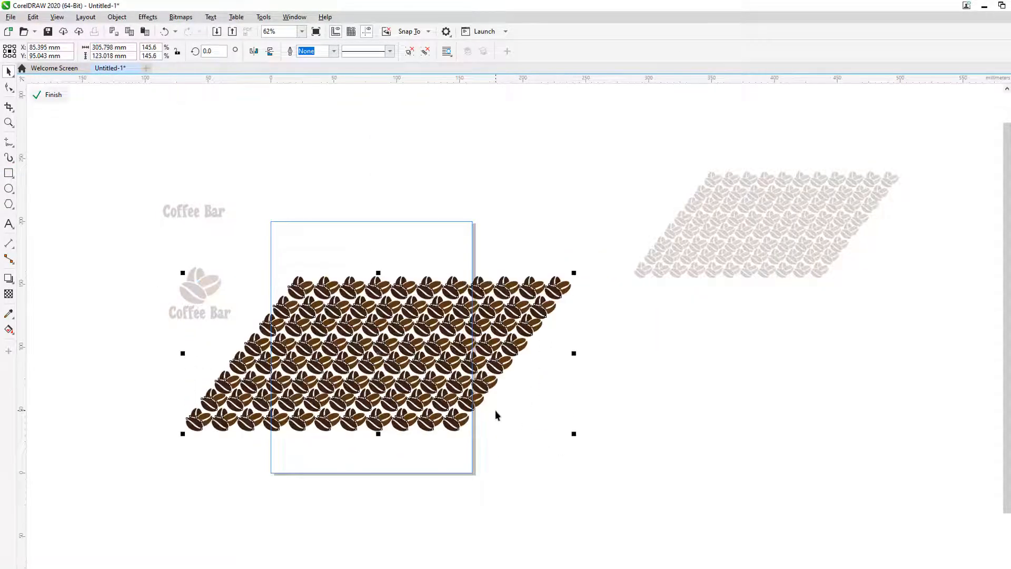
click(50, 95)
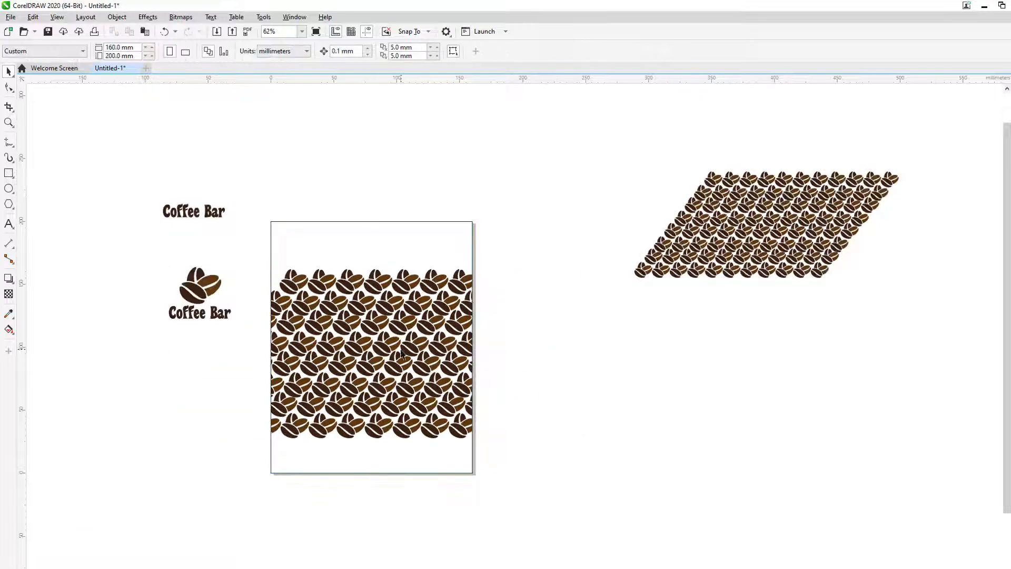
Step: Shift the clipped bean pattern about 8 mm left and rotate it about 7.4 degrees counter-clockwise
right_click(384, 286)
click(400, 304)
scroll(332, 311, up, 1)
click(344, 308)
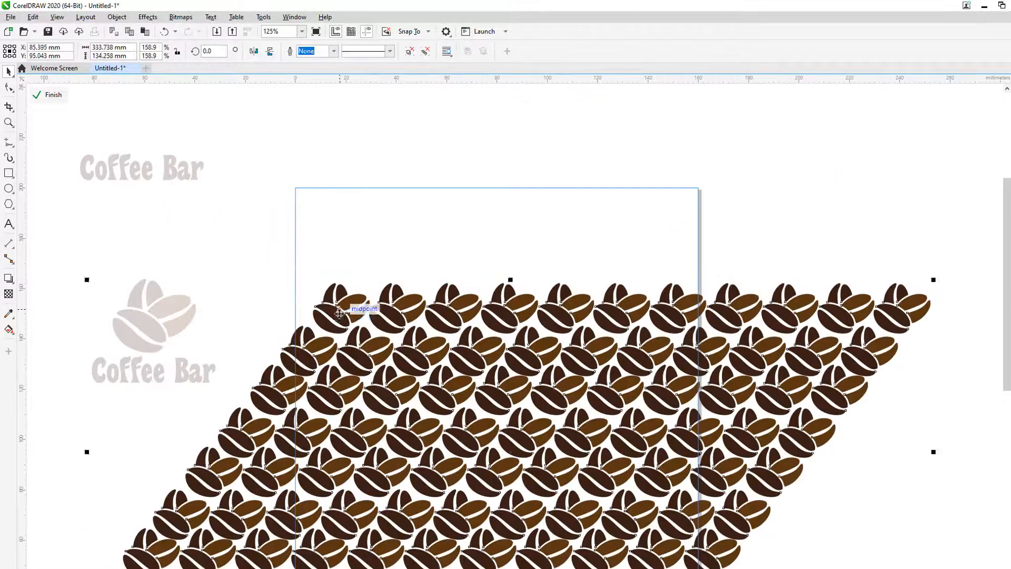
drag(345, 308, 325, 308)
scroll(328, 259, down, 1)
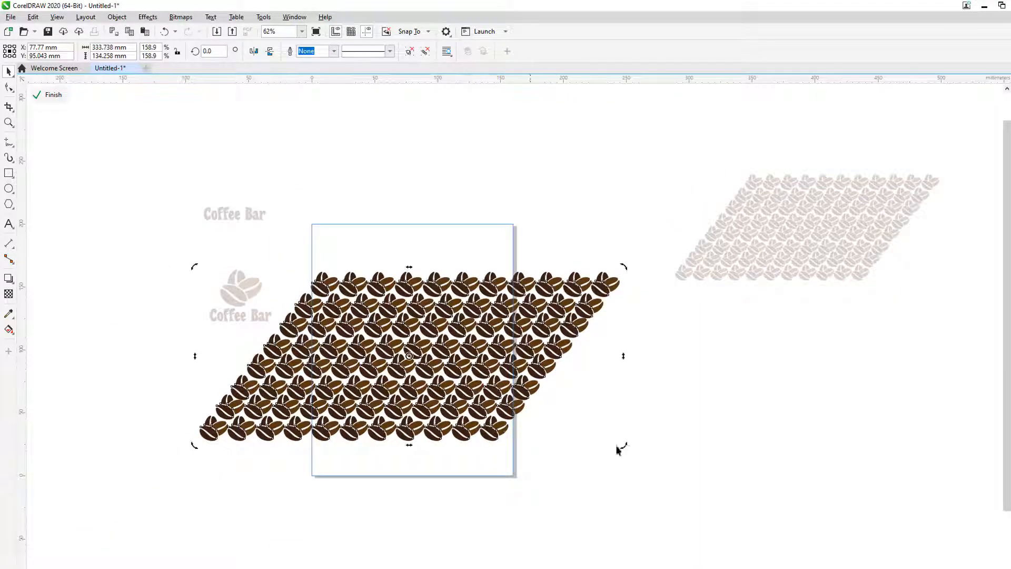
mouse_move(623, 444)
mouse_down()
mouse_move(635, 435)
mouse_move(628, 440)
mouse_up()
click(50, 95)
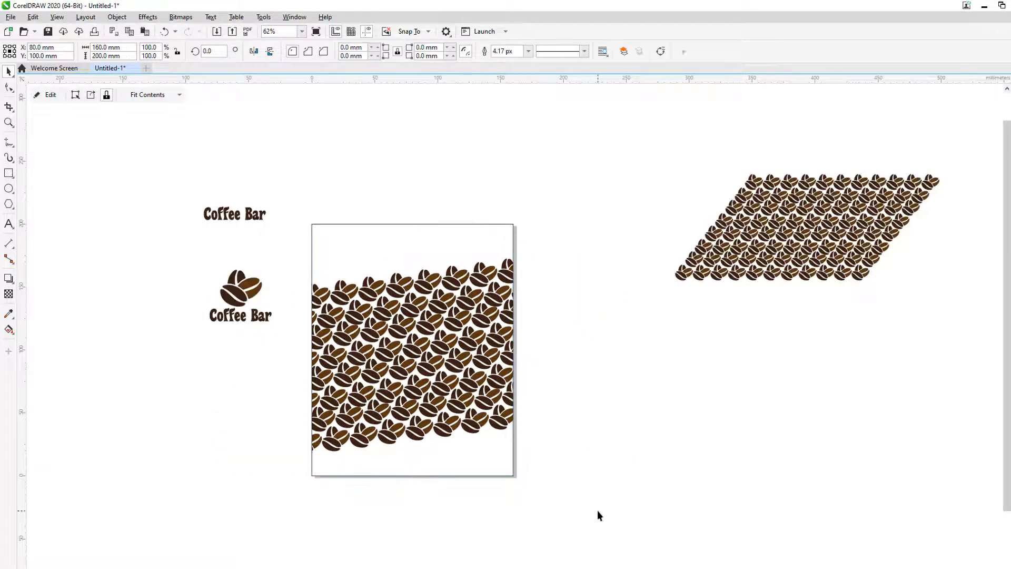
Step: Rotate the clipped bean pattern further counter-clockwise and nudge it up and to the left inside its frame
right_click(437, 378)
click(463, 53)
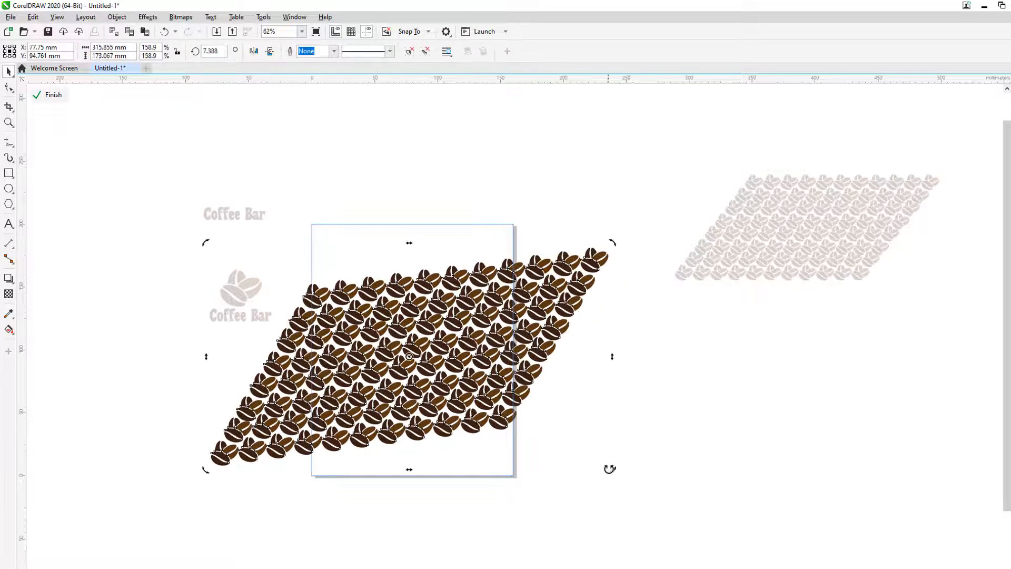
drag(626, 435, 626, 435)
drag(506, 363, 500, 352)
click(54, 95)
click(578, 396)
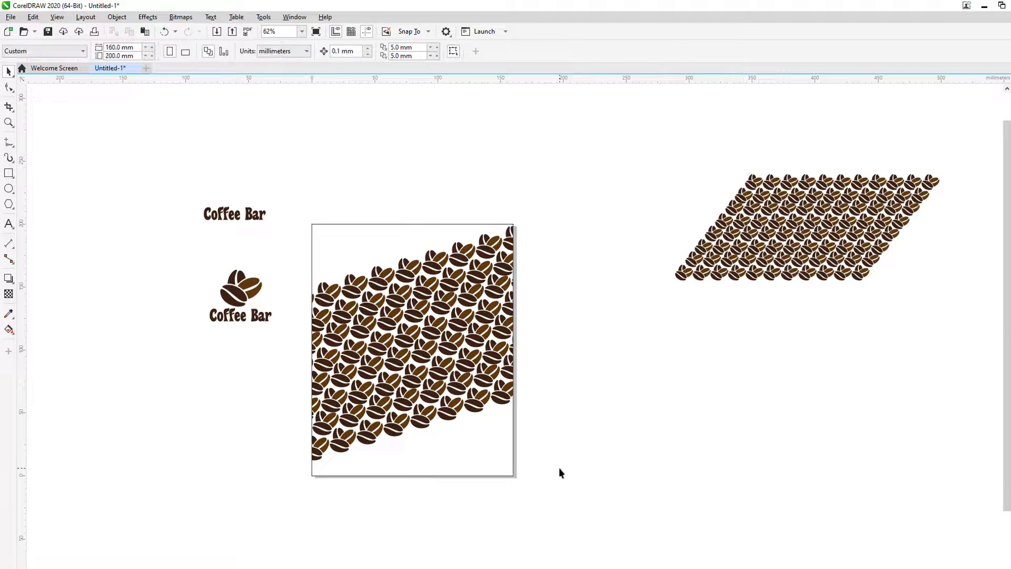
Step: Draw a circle about 77 mm in diameter with a light grey fill and no outline, centred on the page
click(9, 188)
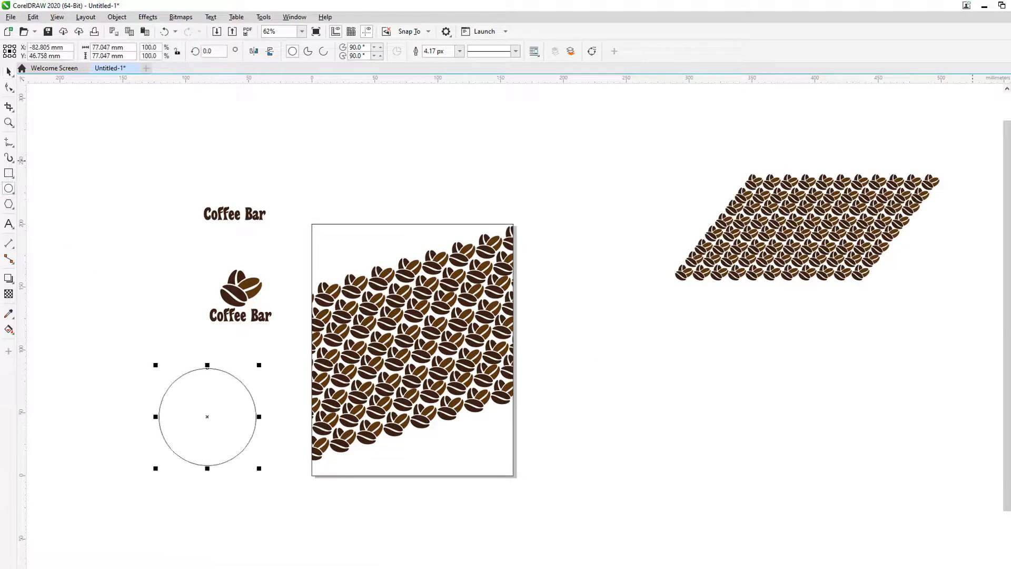
click(1009, 105)
right_click(1009, 95)
click(9, 72)
click(215, 396)
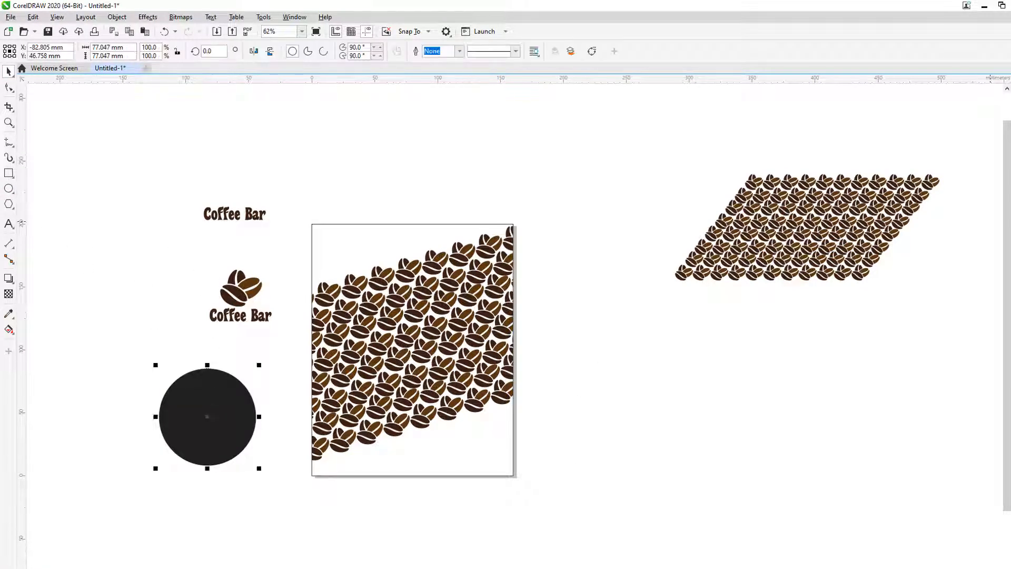
click(1009, 195)
key(p)
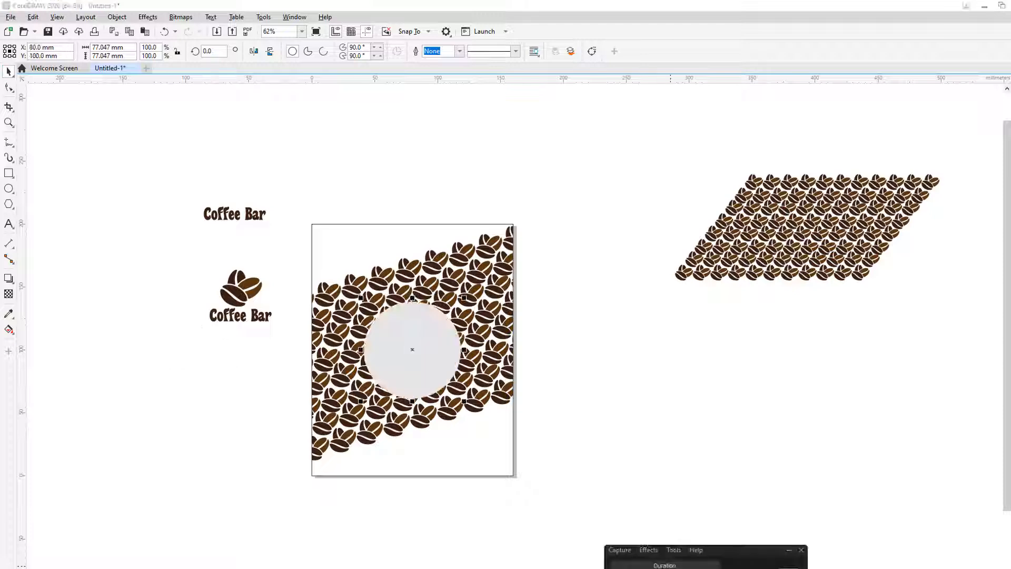
Step: Give the centred circle a 3 pt outline in the beans' brown, C45 M71 Y97 K58
scroll(411, 341, up, 3)
key(F12)
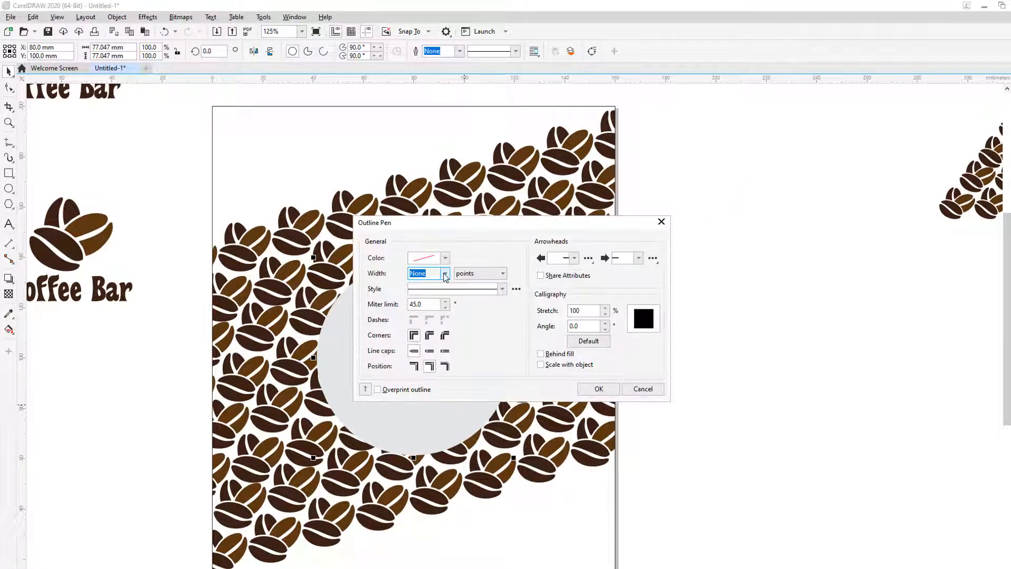
click(445, 273)
click(441, 341)
click(446, 258)
click(278, 310)
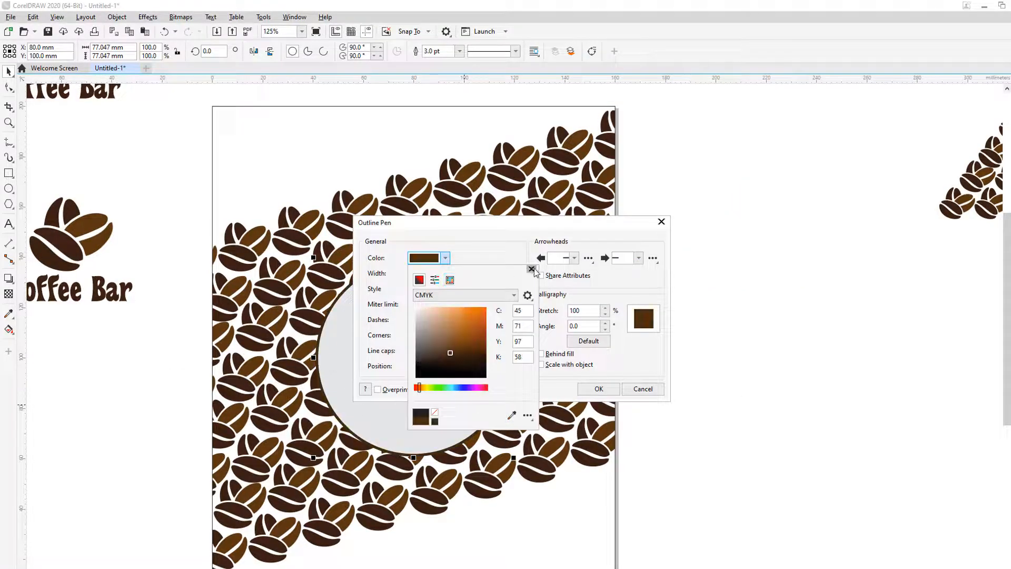
click(531, 268)
Step: Set the circle's outline width to 12 pt
click(500, 274)
click(477, 308)
click(445, 274)
click(431, 348)
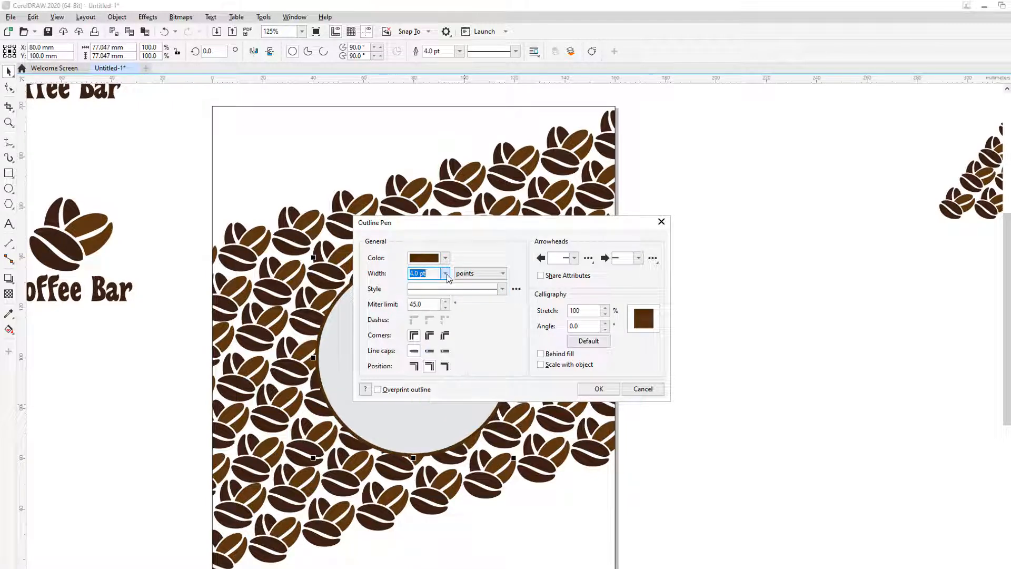
click(443, 273)
click(426, 371)
click(598, 389)
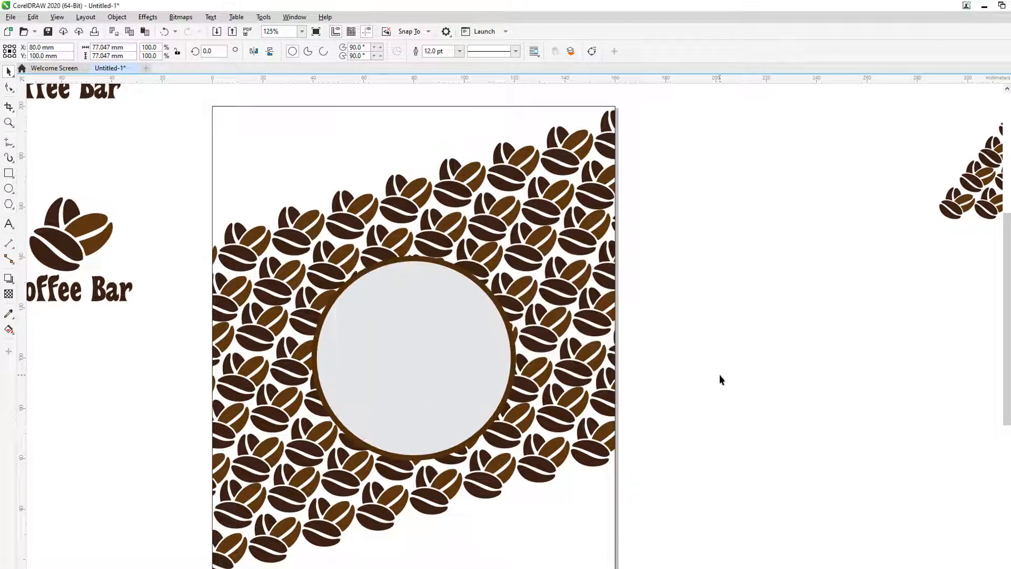
Step: Make the circle white and add a concentric inner copy about 66 mm in diameter
drag(503, 454, 502, 453)
drag(79, 252, 420, 345)
click(420, 345)
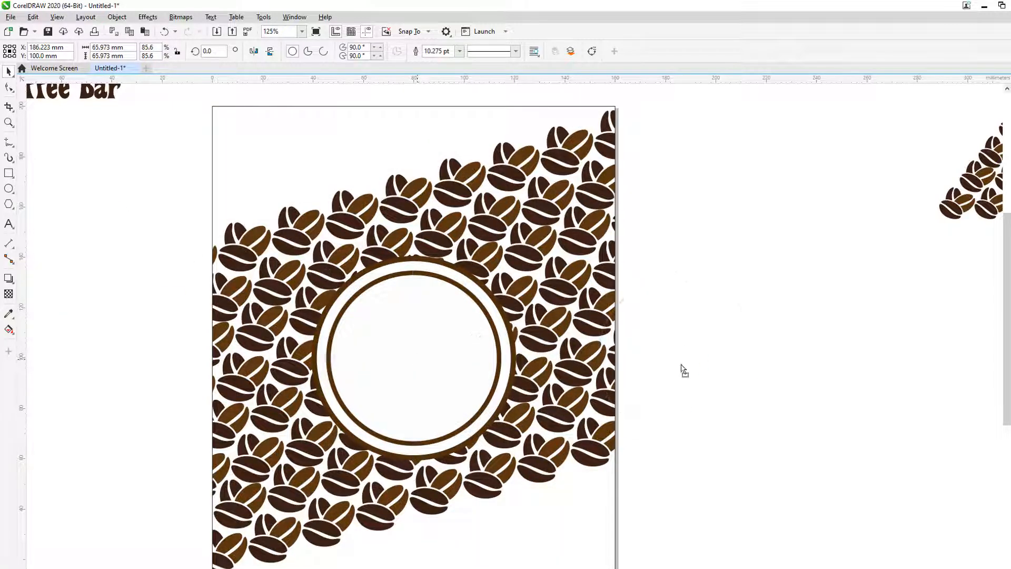
key(ctrl+z)
key(ctrl+z)
Step: Place the Coffee Bar logo in front of the white circles, near the centre of the inner one
drag(100, 295, 406, 390)
key(ctrl+z)
drag(186, 412, 343, 401)
click(795, 427)
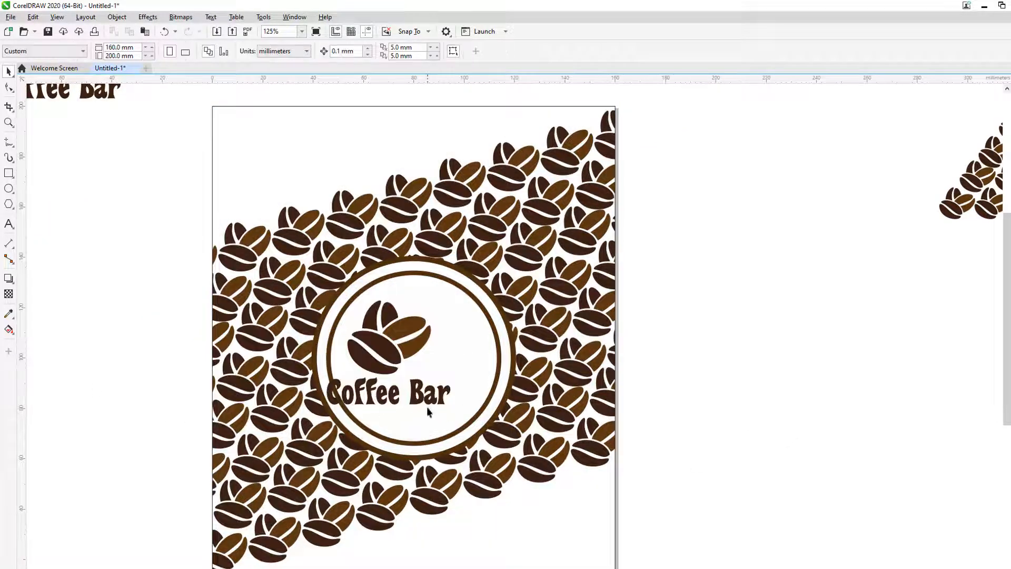
drag(420, 395, 443, 398)
click(734, 383)
drag(422, 359, 424, 361)
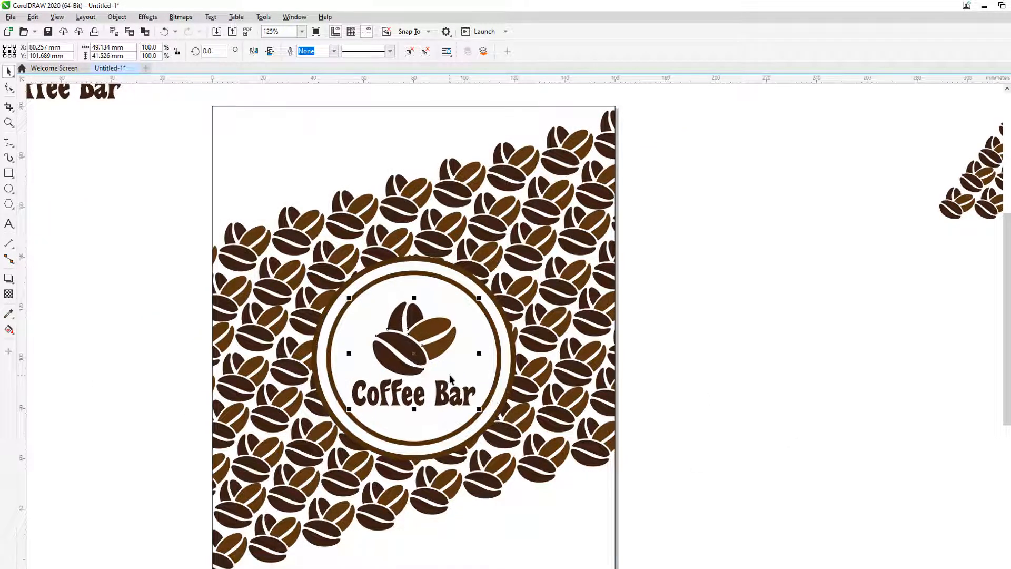
Step: Align the Coffee Bar logo to the inner circle's vertical centre axis
click(715, 389)
click(422, 367)
shift+click(426, 429)
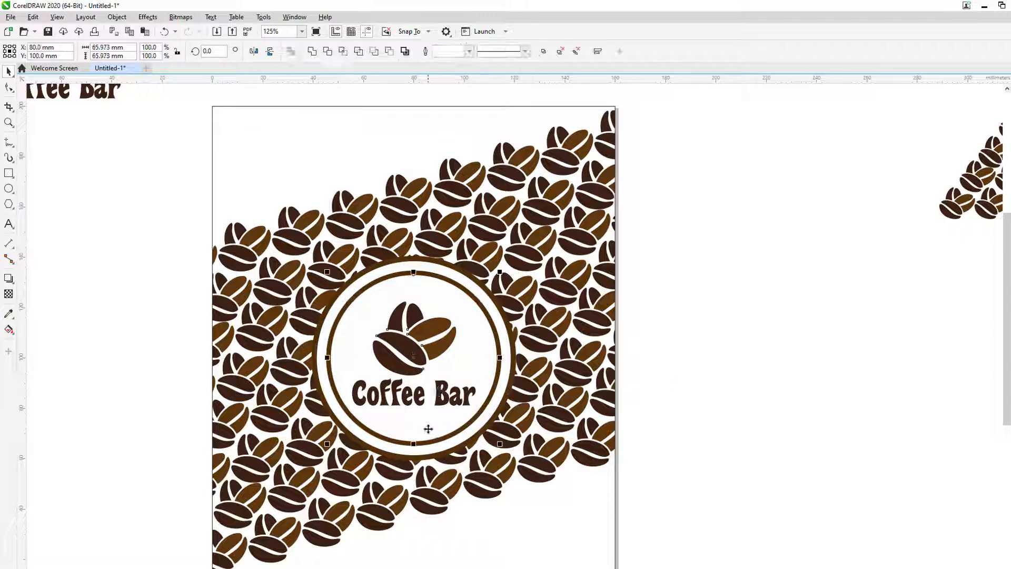
key(c)
key(Escape)
click(447, 401)
click(741, 330)
click(499, 339)
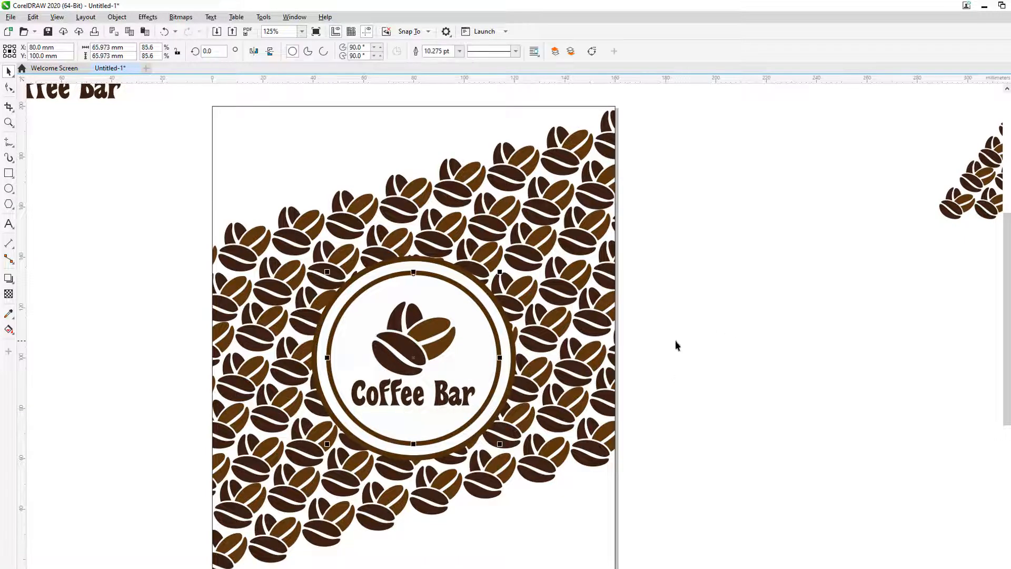
click(664, 365)
Step: Ungroup the Coffee Bar logo inside the circle
click(423, 359)
right_click(421, 360)
click(463, 100)
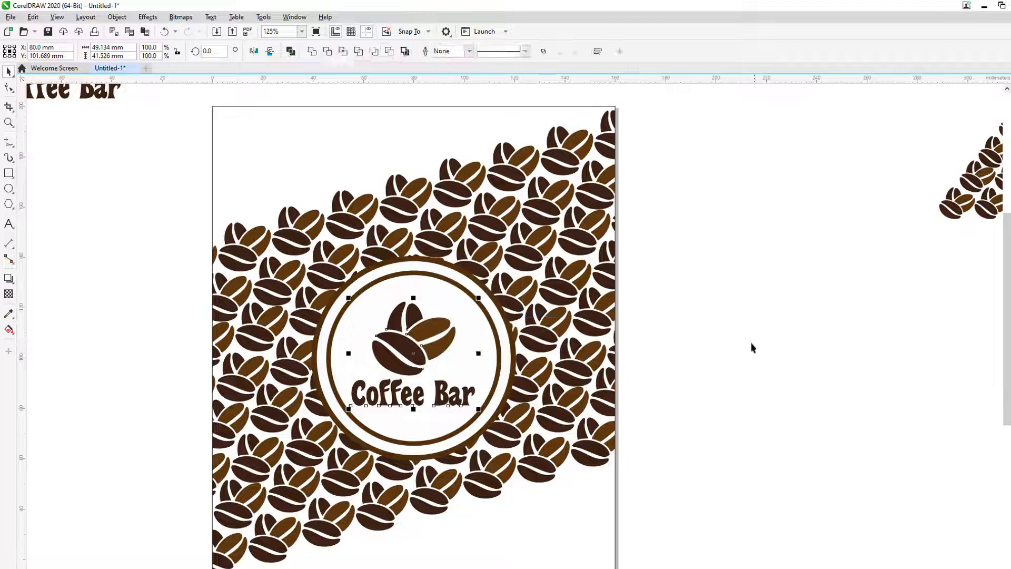
click(751, 346)
Step: Regroup the logo's beans and enlarge them above the Coffee Bar text, centred in the circle
drag(680, 257, 337, 384)
key(ctrl+g)
shift+click(393, 440)
key(Escape)
click(421, 358)
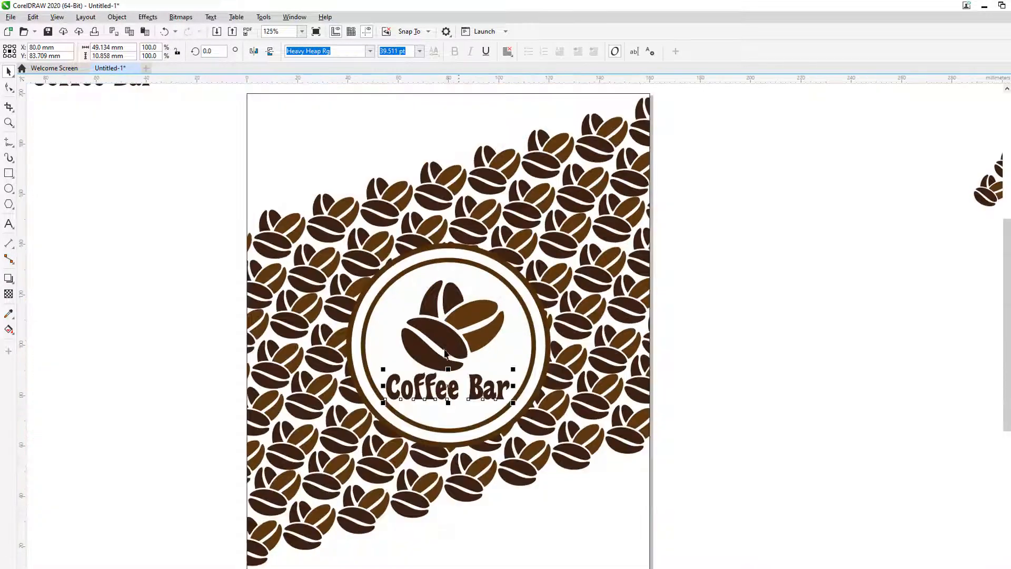
key(Escape)
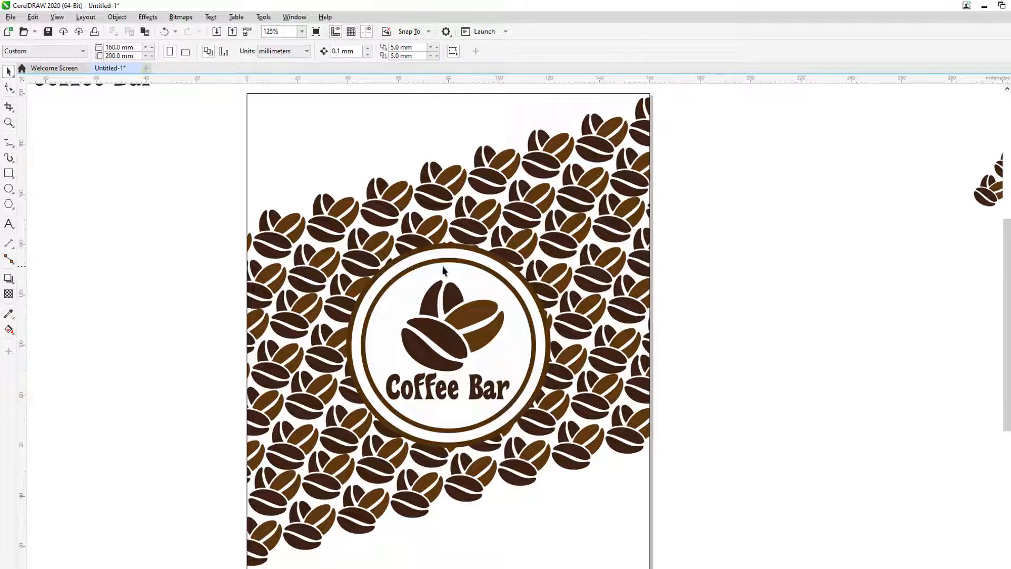
Step: Move the spare Coffee Bar text below the page and change its wording to "Best Taste FOREVER"
scroll(443, 271, down, 2)
click(268, 170)
drag(268, 170, 284, 472)
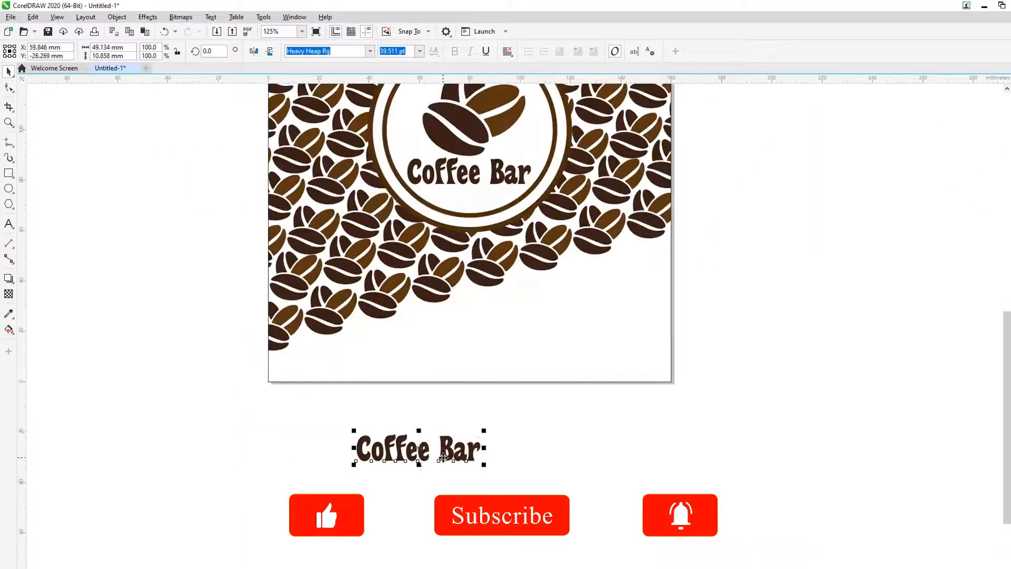
double_click(437, 445)
key(ctrl+a)
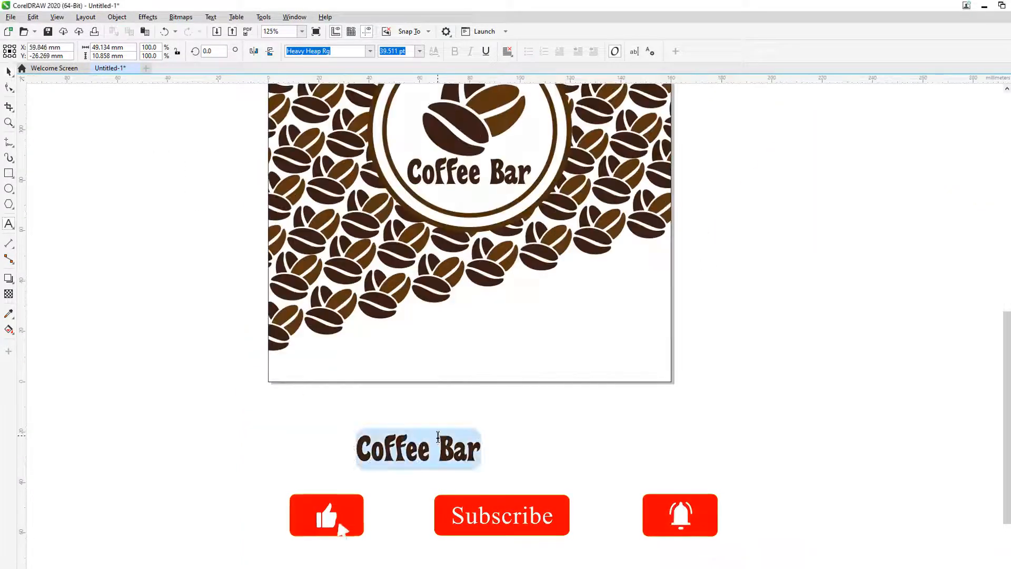
text(Best Taste FOREVER)
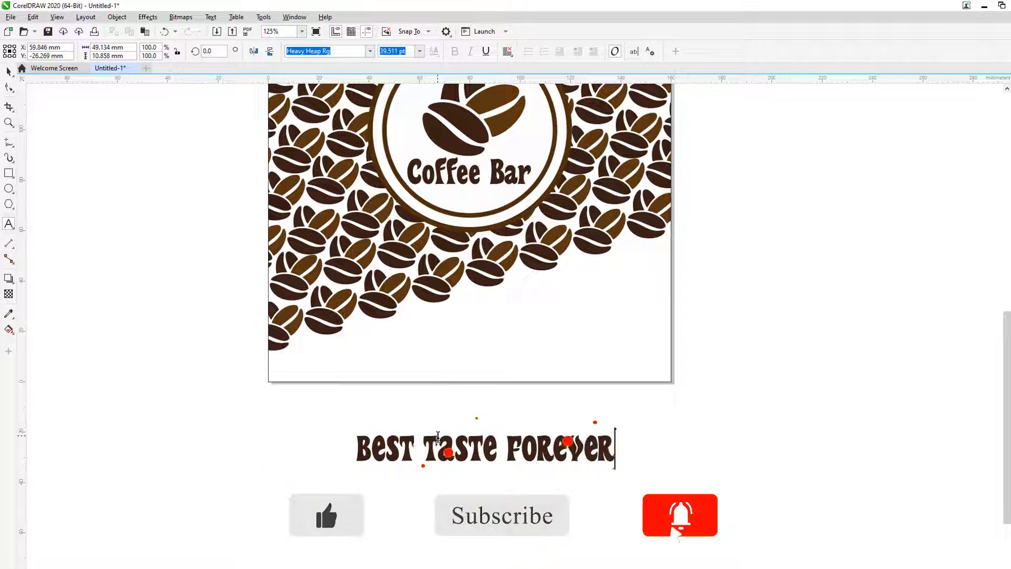
Step: Change the font of the whole "Best Taste FOREVER" tagline to LEMON MILK Regular
key(ctrl+a)
click(370, 51)
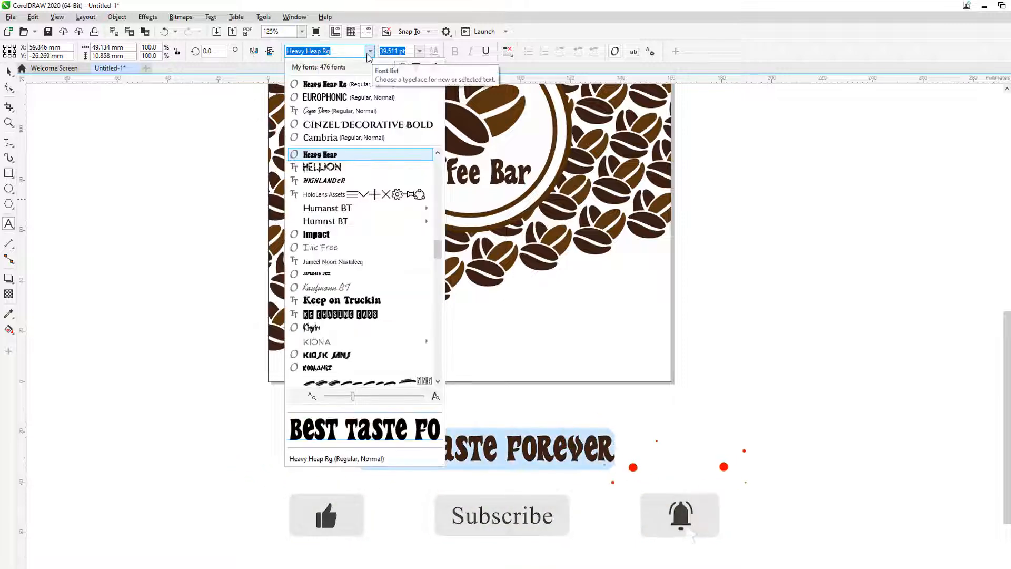
click(350, 99)
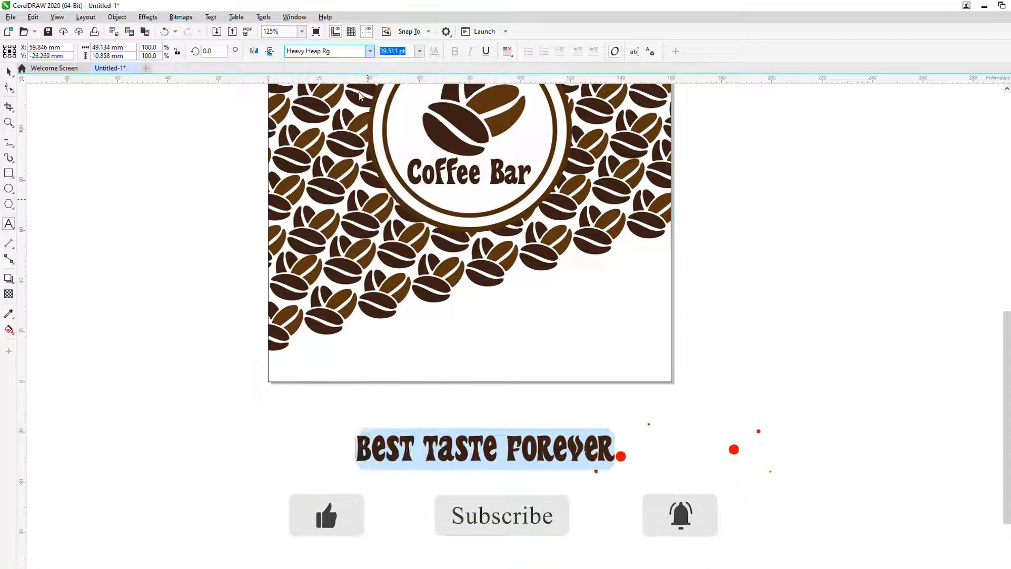
key(Return)
click(371, 51)
mouse_move(362, 181)
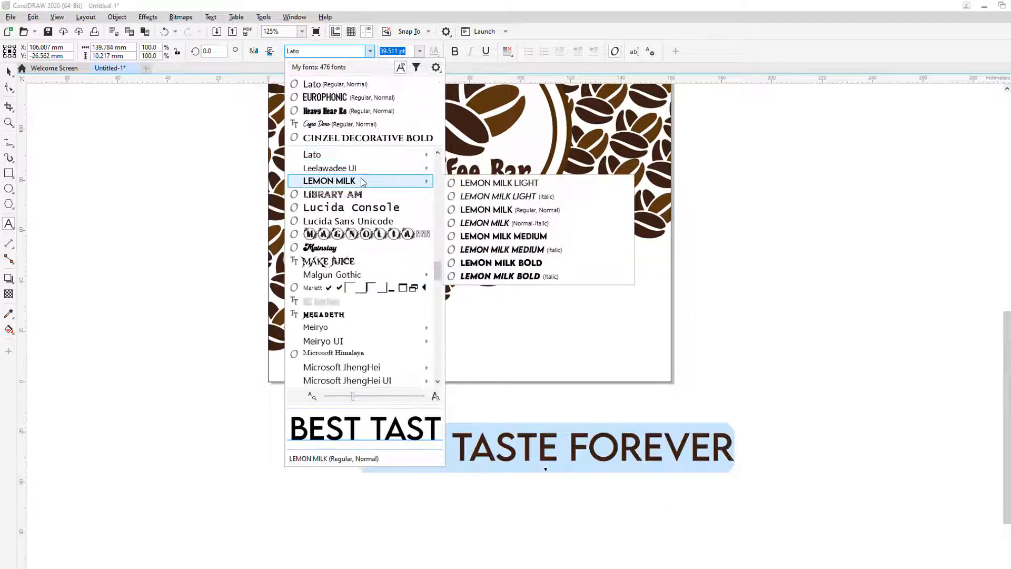
click(465, 211)
Step: Shrink the tagline to about 61 mm wide and centre it in the white area near the page's lower edge
key(ctrl+space)
drag(736, 465, 627, 455)
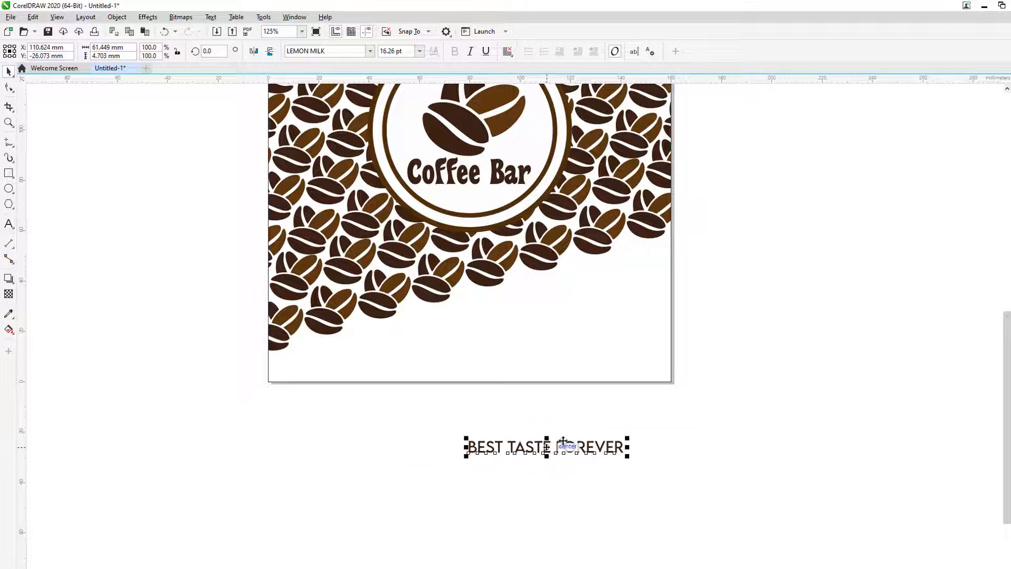
drag(469, 130, 441, 365)
scroll(419, 390, down, 2)
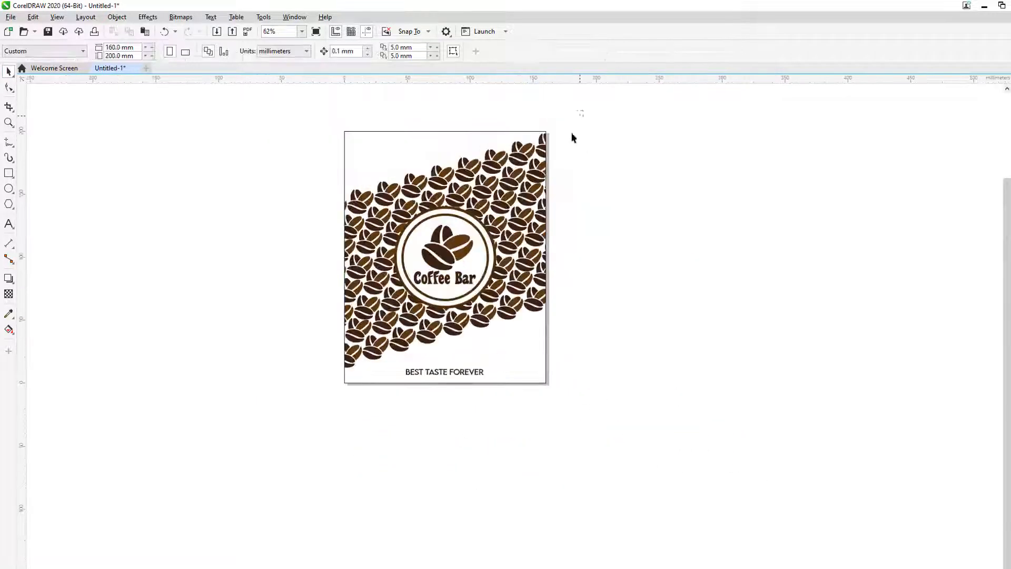
Step: Remove the outline of the bean-pattern frame and PowerClip the circular Coffee Bar badge inside it
click(530, 335)
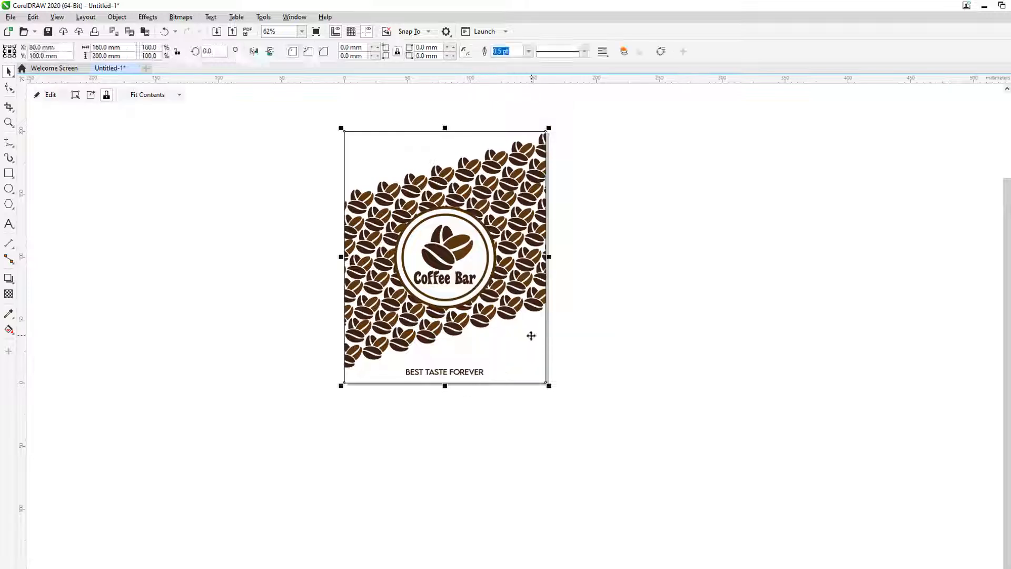
click(767, 174)
drag(439, 229, 178, 320)
drag(296, 327, 283, 377)
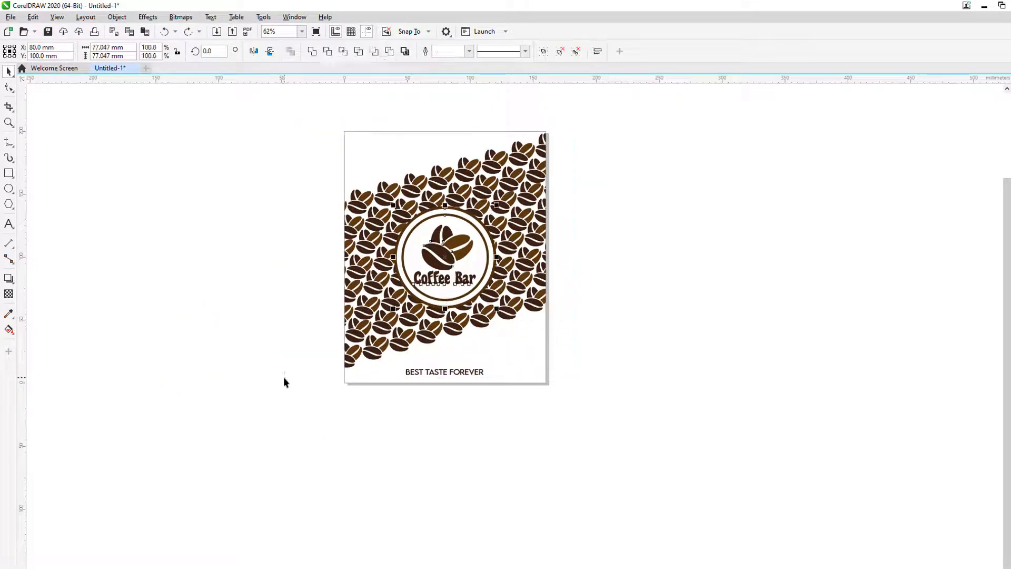
right_click(431, 250)
click(475, 393)
click(526, 342)
click(645, 302)
click(447, 384)
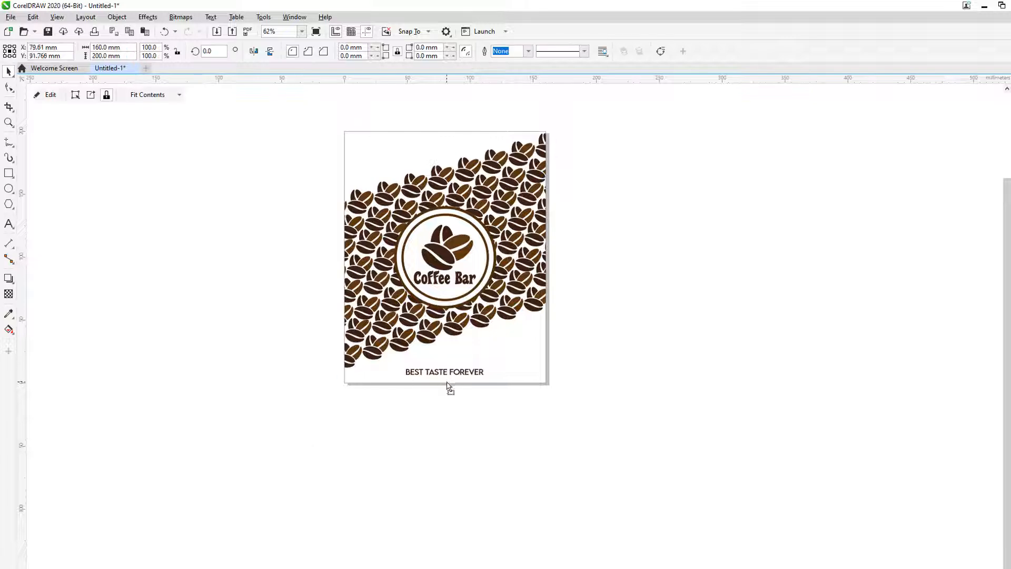
Step: Export the cover as a 24-bit RGB PNG with transparency to the Desktop
key(ctrl+e)
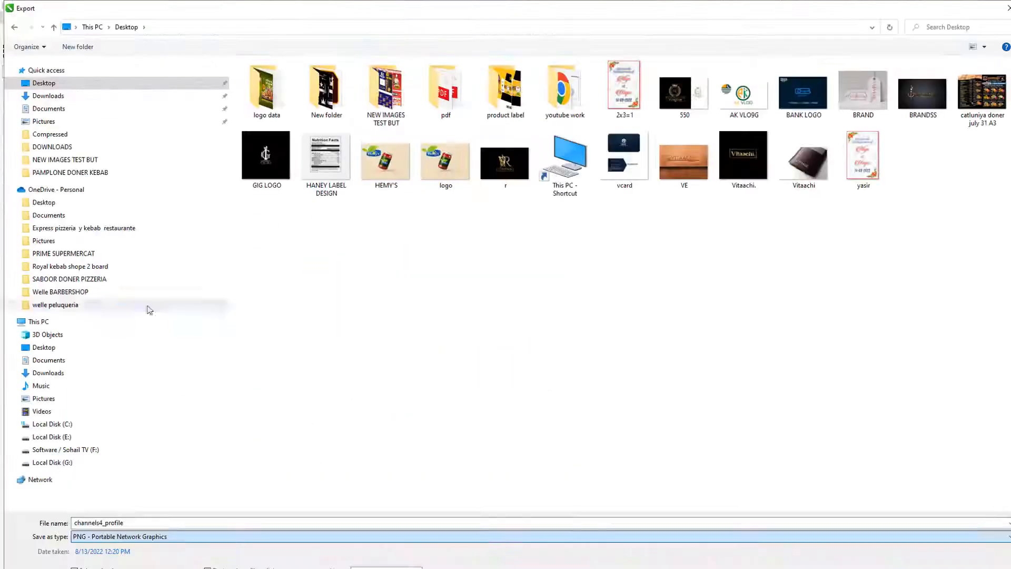
key(Return)
click(546, 316)
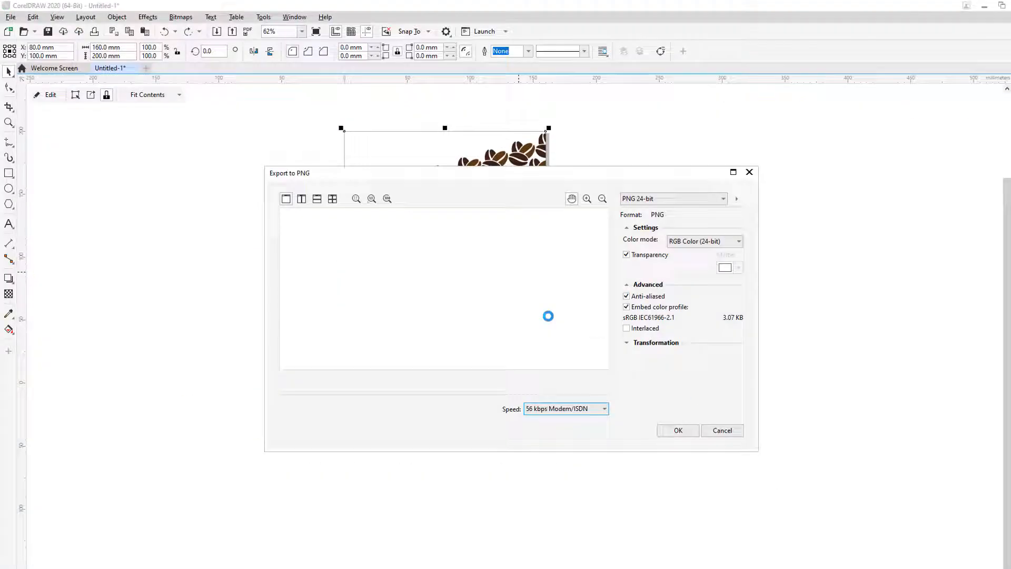
click(687, 433)
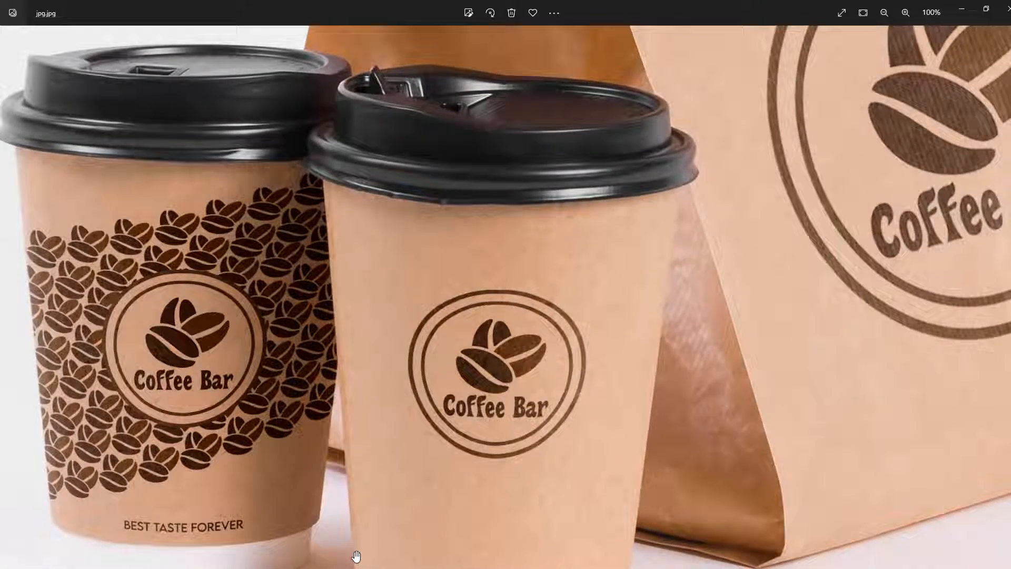
Step: Examine the mockup image jpg.jpg, checking the design on both cups and the logo on the paper bag
scroll(357, 556, up, 1)
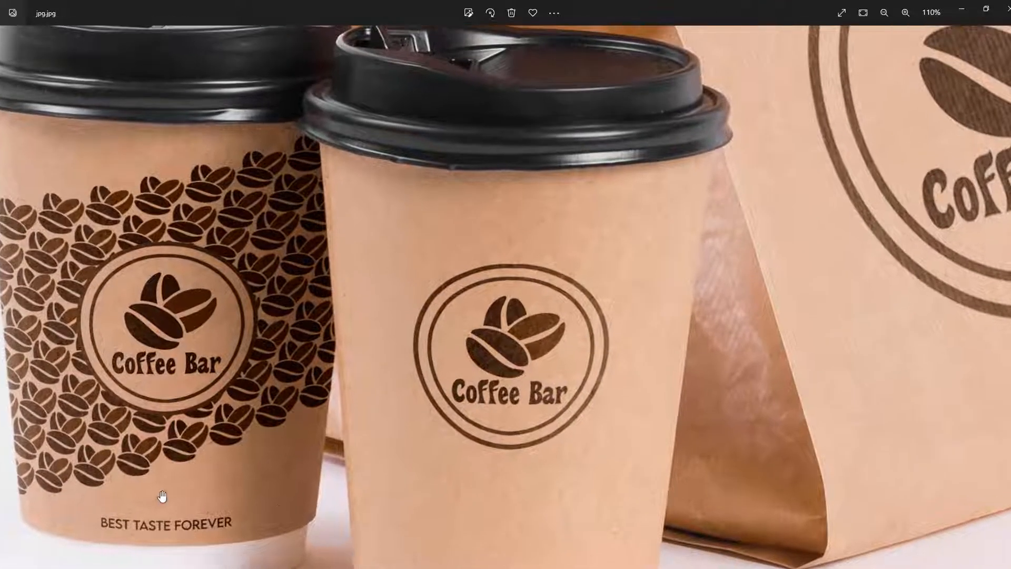
drag(161, 497, 424, 480)
scroll(424, 487, up, 2)
scroll(421, 492, down, 6)
scroll(623, 496, down, 2)
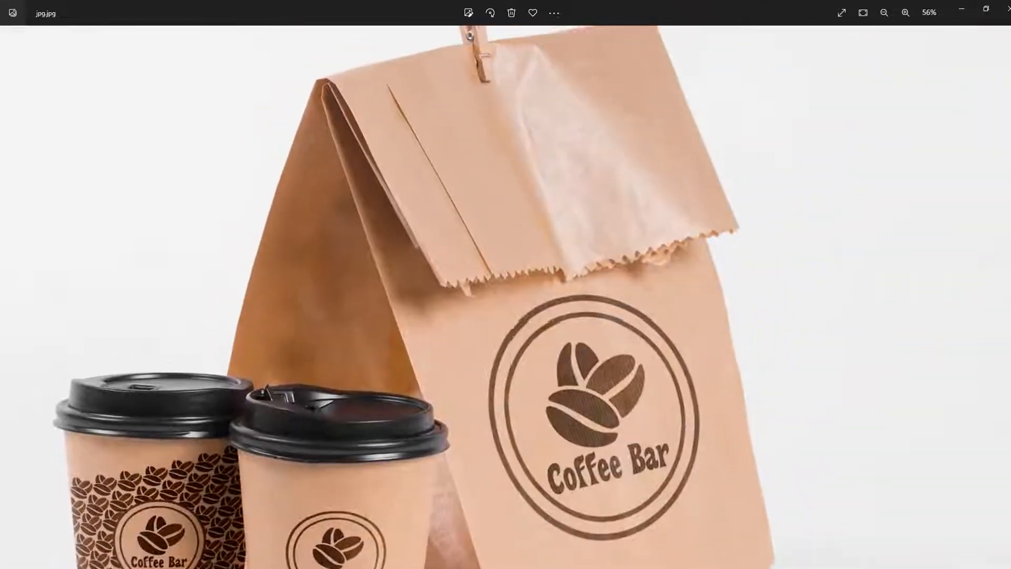
scroll(455, 527, up, 3)
scroll(455, 527, down, 4)
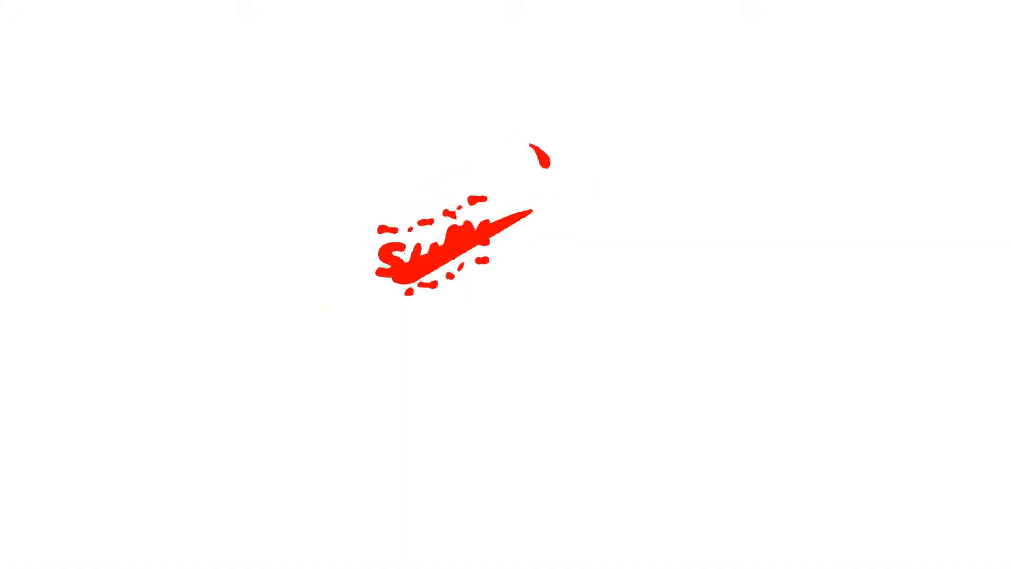